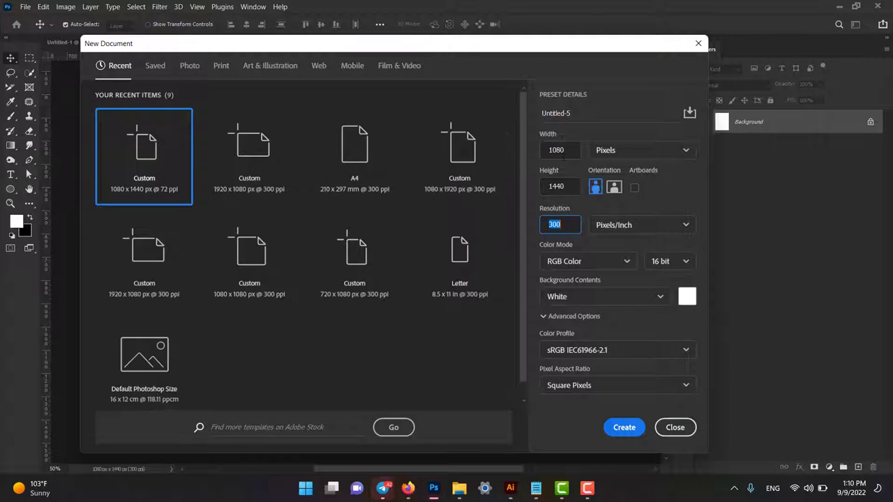
Step: Create a 1080 × 1440 px, 300 ppi document and draw a white rectangle covering the whole canvas
{"action": "left_click", "coordinate": [625, 429]}
{"action": "left_click_drag", "start_coordinate": [11, 189], "coordinate": [56, 189]}
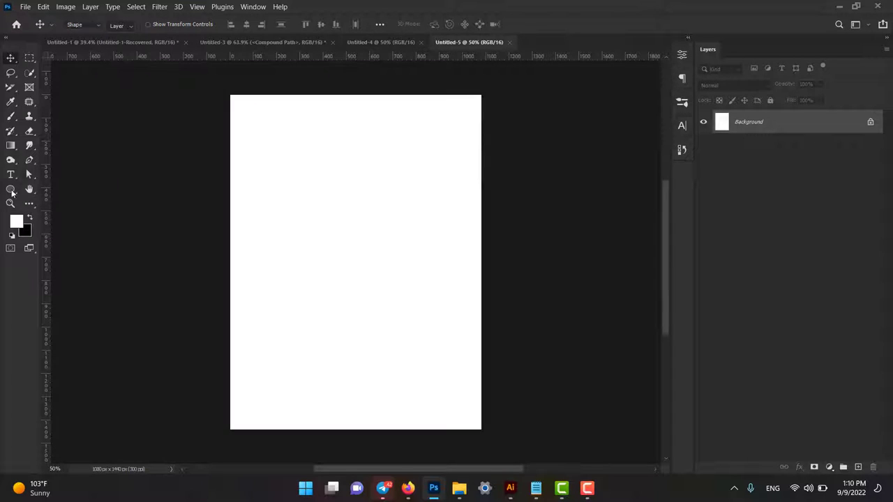
{"action": "left_click_drag", "start_coordinate": [219, 91], "coordinate": [490, 435]}
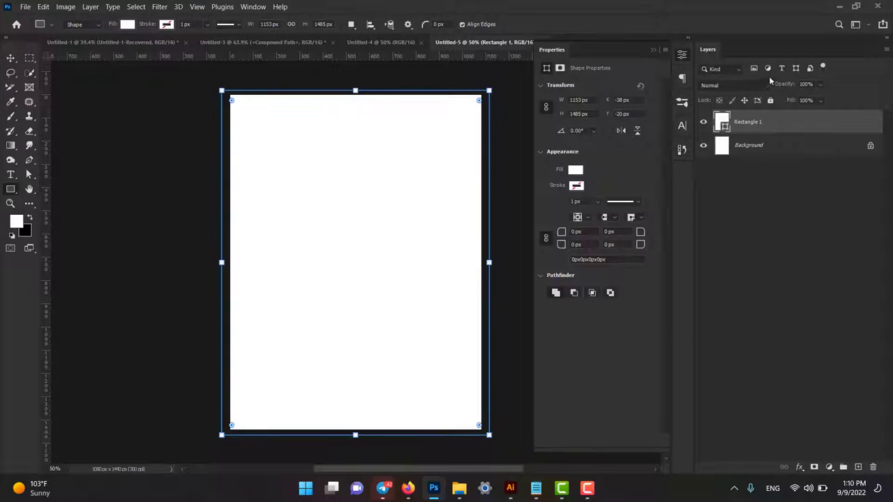
Step: Give Rectangle 1 a radial Gradient Overlay using an orange-to-yellow preset from the Oranges set
{"action": "double_click", "coordinate": [802, 124]}
{"action": "left_click", "coordinate": [501, 298]}
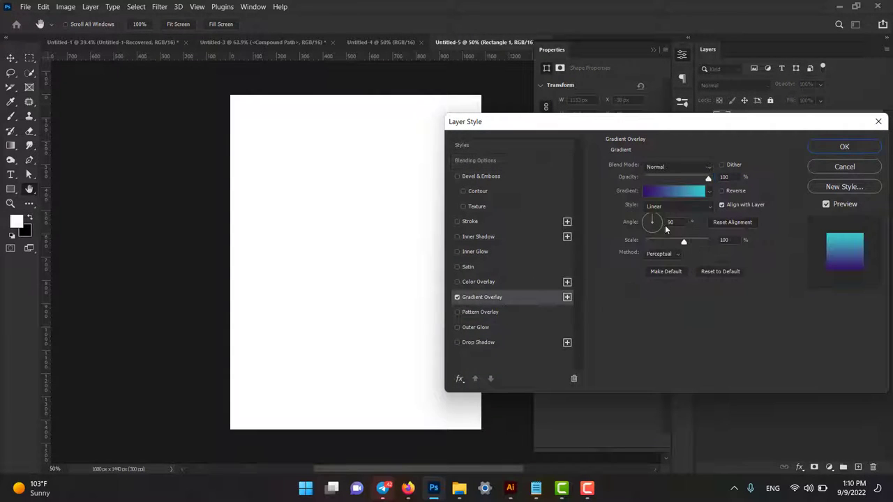
{"action": "left_click", "coordinate": [712, 192]}
{"action": "scroll", "coordinate": [670, 247], "scroll_direction": "down", "scroll_amount": 1}
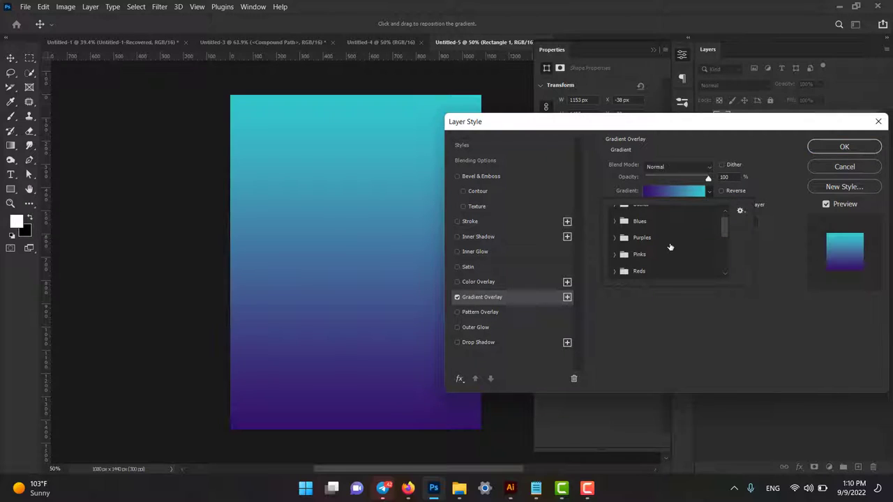
{"action": "scroll", "coordinate": [669, 247], "scroll_direction": "down", "scroll_amount": 1}
{"action": "scroll", "coordinate": [669, 246], "scroll_direction": "down", "scroll_amount": 1}
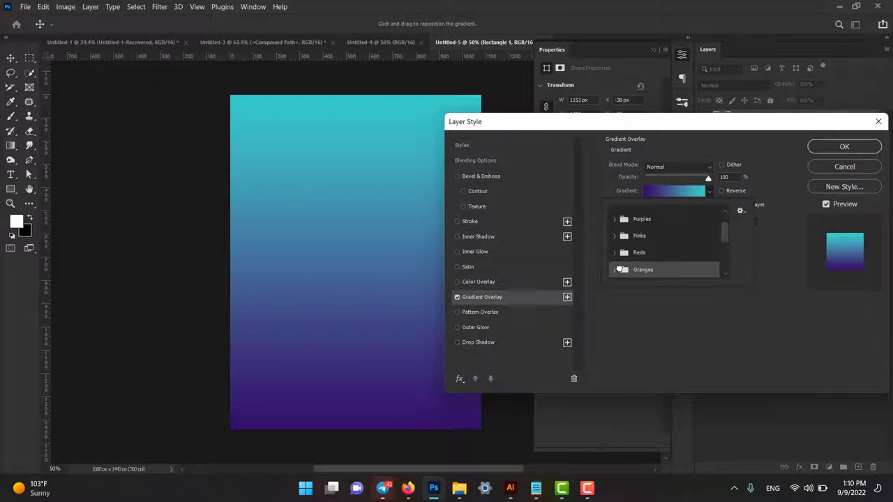
{"action": "left_click", "coordinate": [615, 269]}
{"action": "scroll", "coordinate": [670, 266], "scroll_direction": "down", "scroll_amount": 1}
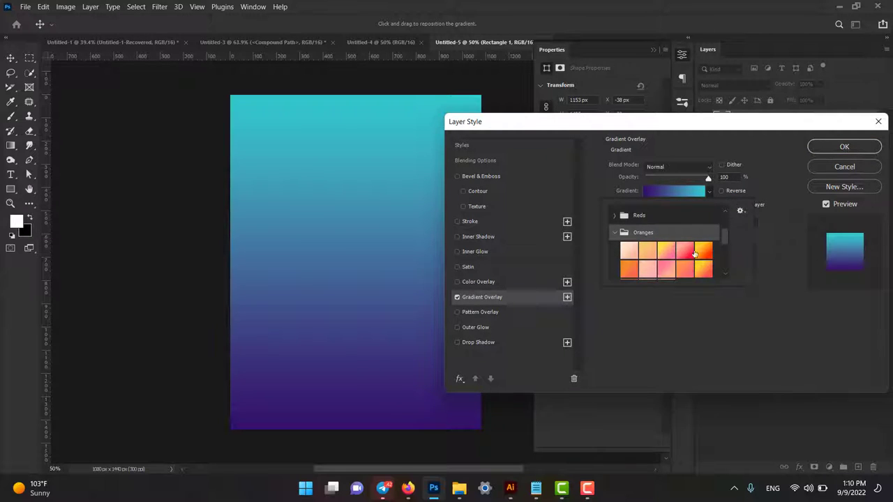
{"action": "left_click", "coordinate": [700, 252]}
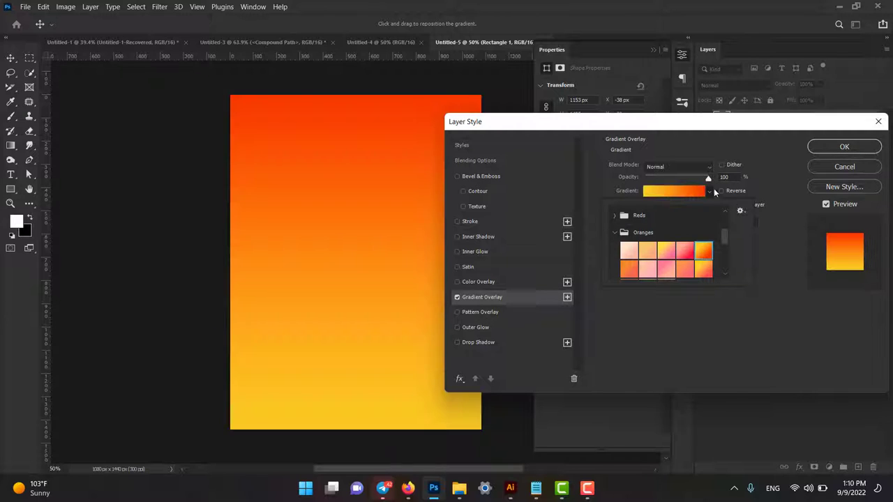
{"action": "left_click", "coordinate": [712, 189]}
{"action": "left_click", "coordinate": [696, 206]}
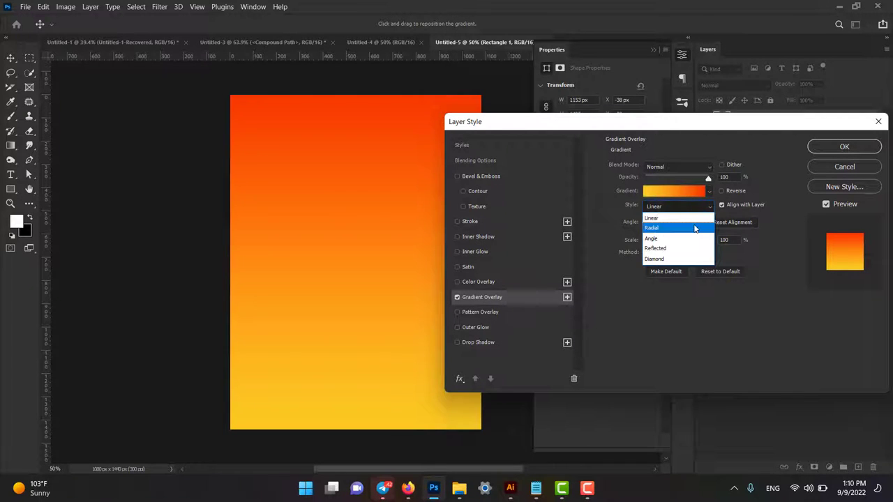
{"action": "left_click", "coordinate": [652, 224]}
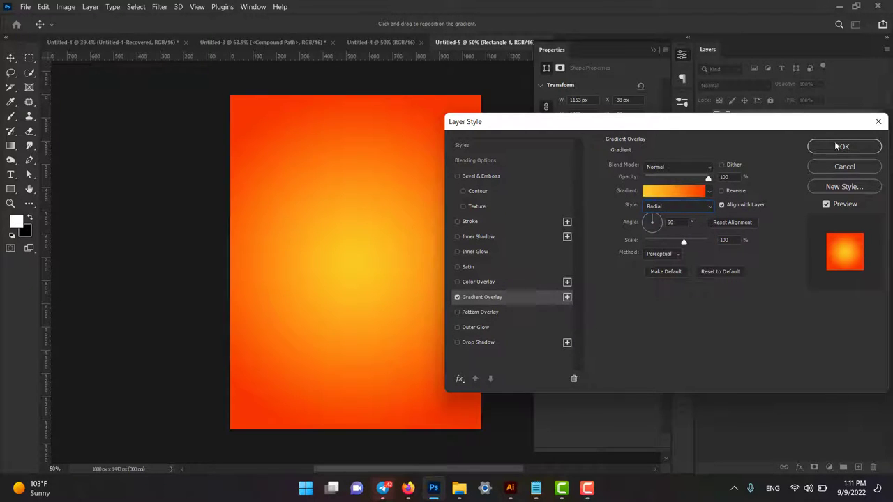
{"action": "left_click", "coordinate": [840, 147]}
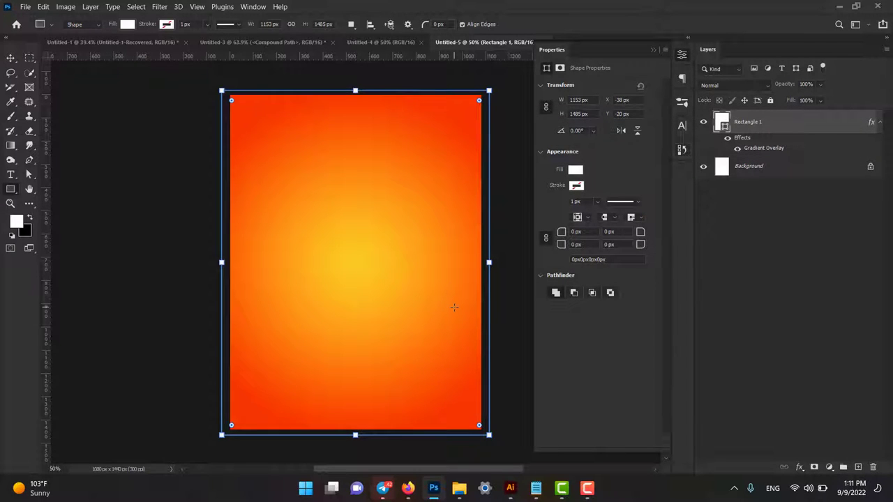
Step: Place the whole pizza image on the poster, slightly enlarged and centred horizontally
{"action": "left_click", "coordinate": [11, 59]}
{"action": "mouse_move", "coordinate": [459, 488]}
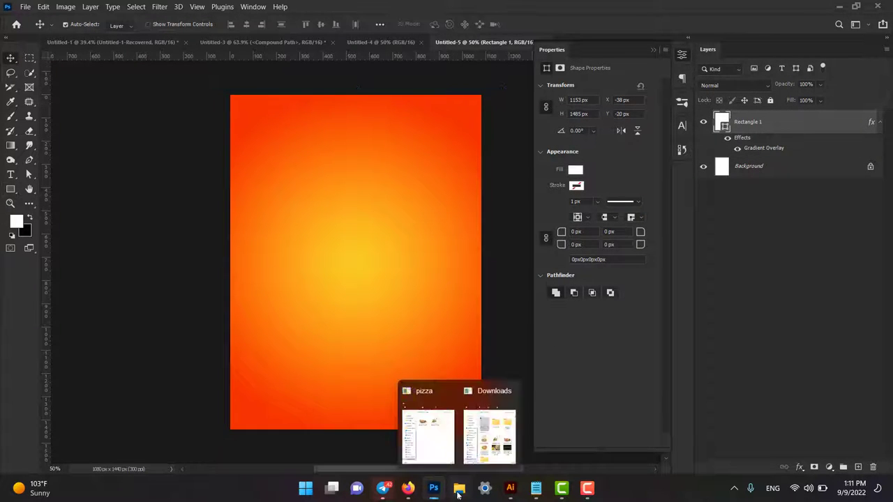
{"action": "left_click", "coordinate": [438, 425]}
{"action": "left_click_drag", "start_coordinate": [657, 168], "coordinate": [389, 253]}
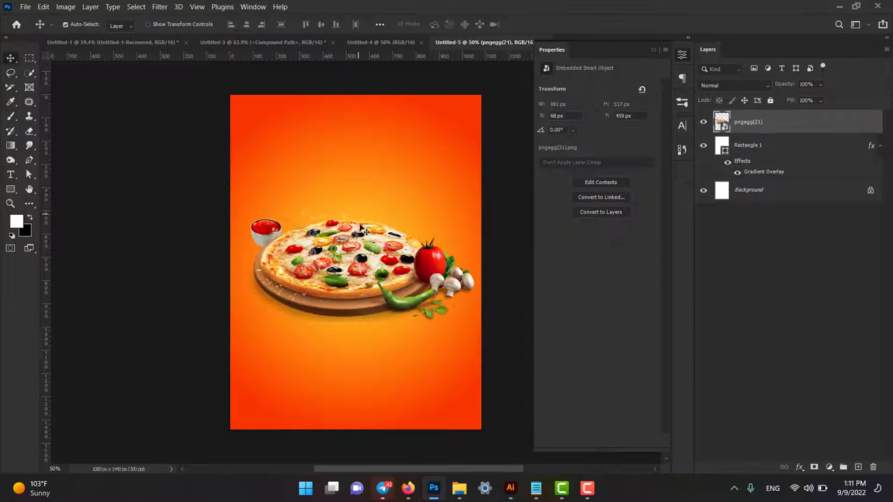
{"action": "left_click_drag", "start_coordinate": [355, 186], "coordinate": [355, 179]}
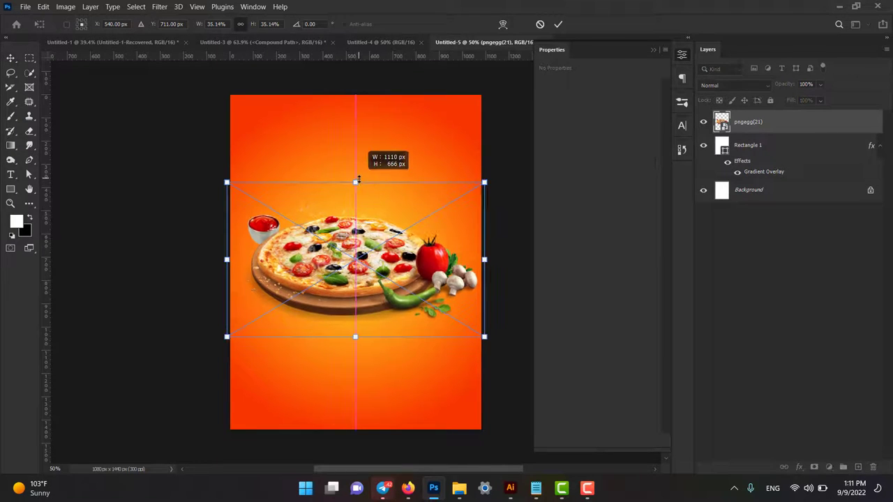
{"action": "left_click_drag", "start_coordinate": [356, 253], "coordinate": [363, 265]}
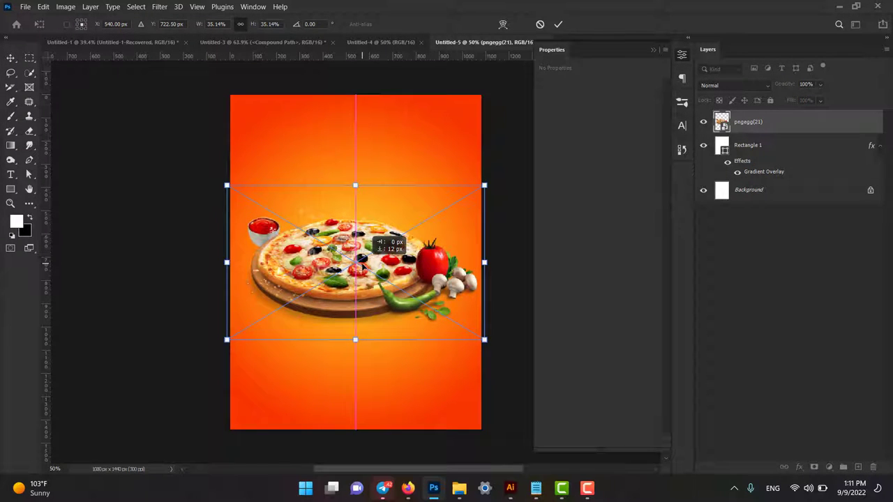
{"action": "key", "text": "Return"}
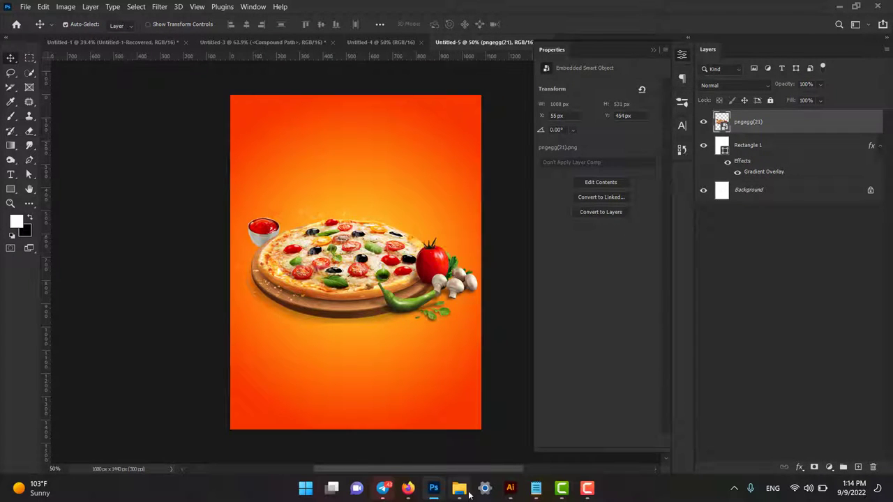
{"action": "left_click", "coordinate": [459, 488]}
Step: Place pngegg(22) and shrink it to 541 × 545 px, tilted above the whole pizza
{"action": "left_click", "coordinate": [733, 167]}
{"action": "left_click_drag", "start_coordinate": [483, 232], "coordinate": [335, 213]}
{"action": "key", "text": "Return"}
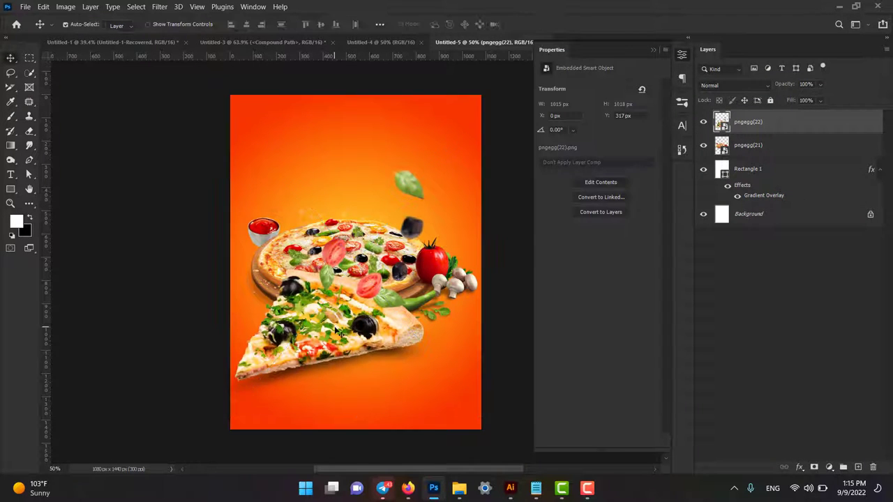
{"action": "left_click_drag", "start_coordinate": [336, 334], "coordinate": [343, 243]}
{"action": "key", "text": "ctrl+t"}
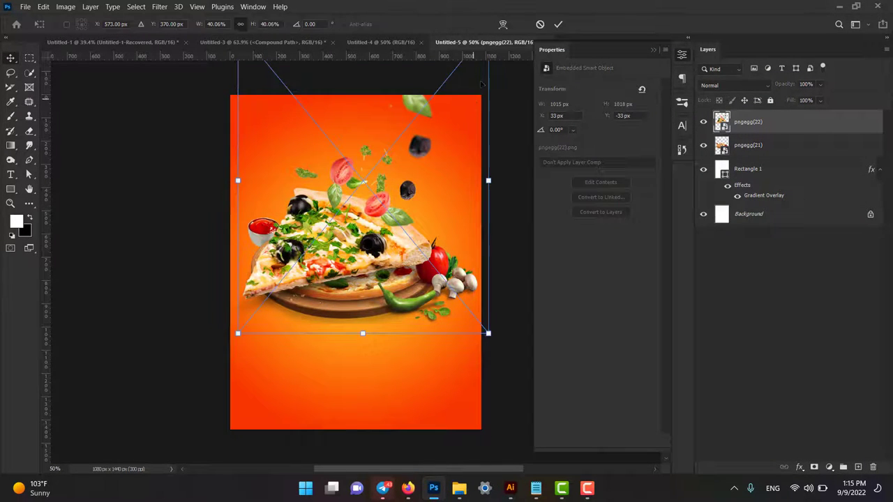
{"action": "left_click_drag", "start_coordinate": [488, 330], "coordinate": [378, 265]}
{"action": "mouse_move", "coordinate": [375, 185]}
{"action": "left_mouse_down"}
{"action": "mouse_move", "coordinate": [421, 163]}
{"action": "mouse_move", "coordinate": [394, 168]}
{"action": "left_mouse_up"}
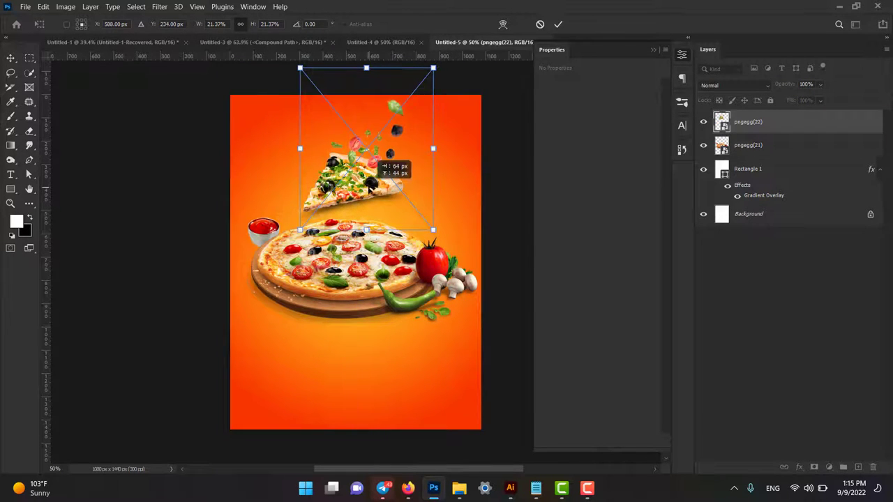
{"action": "key", "text": "Return"}
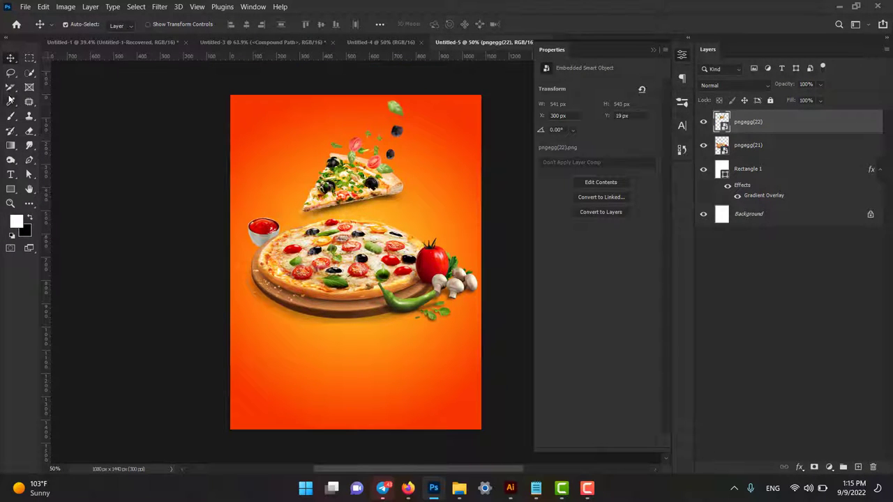
{"action": "left_click", "coordinate": [11, 86]}
Step: Lasso the green leaf on the slice and copy it to its own layer
{"action": "right_click", "coordinate": [11, 72]}
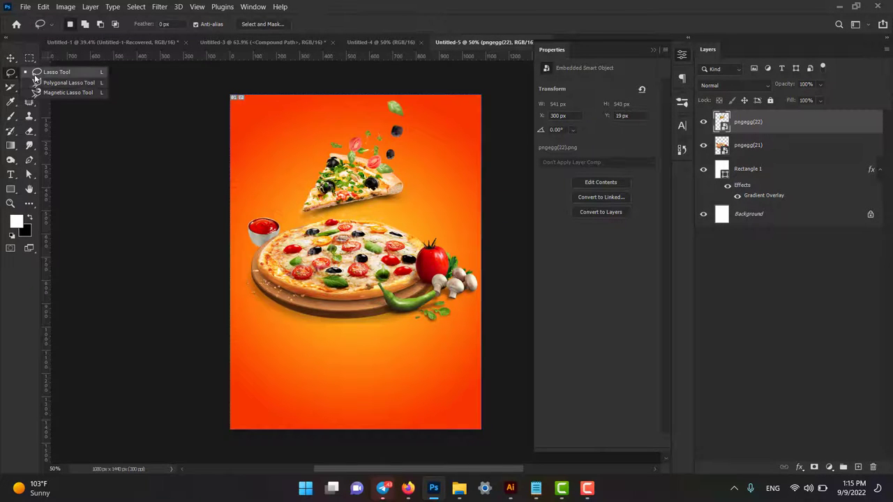
{"action": "left_click", "coordinate": [56, 72]}
{"action": "scroll", "coordinate": [388, 107], "scroll_direction": "up", "scroll_amount": 3}
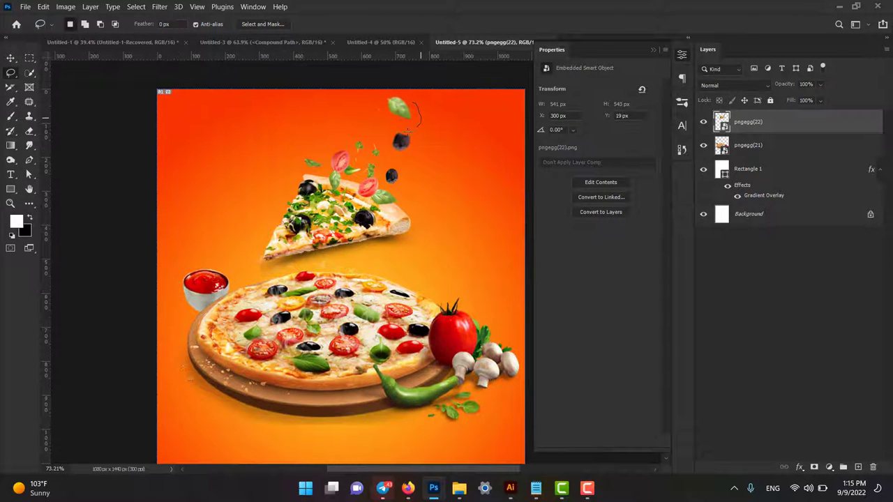
{"action": "left_click_drag", "start_coordinate": [395, 91], "coordinate": [413, 109]}
{"action": "key", "text": "ctrl+j"}
Step: Lasso the black olives on the slice and copy them to a separate layer
{"action": "left_click", "coordinate": [744, 144]}
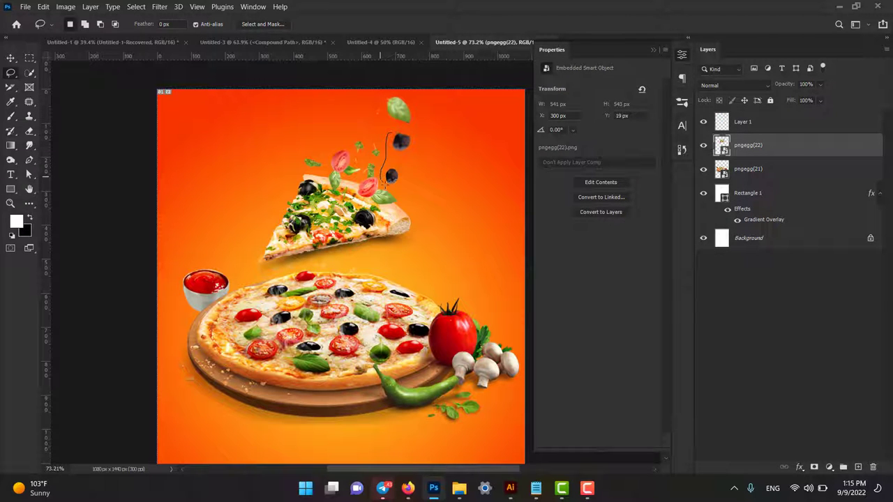
{"action": "left_click_drag", "start_coordinate": [397, 128], "coordinate": [398, 130]}
{"action": "key", "text": "ctrl+j"}
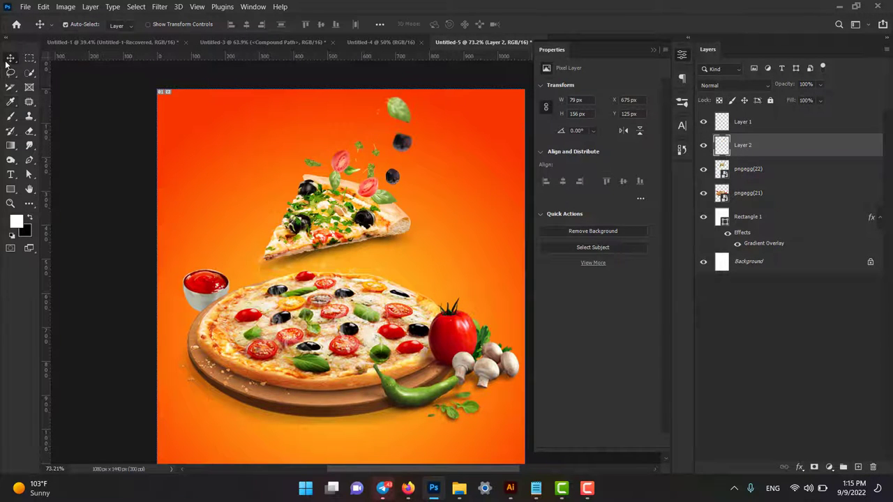
{"action": "scroll", "coordinate": [346, 342], "scroll_direction": "down", "scroll_amount": 1}
{"action": "scroll", "coordinate": [345, 342], "scroll_direction": "down", "scroll_amount": 1}
{"action": "left_click_drag", "start_coordinate": [346, 337], "coordinate": [363, 197]}
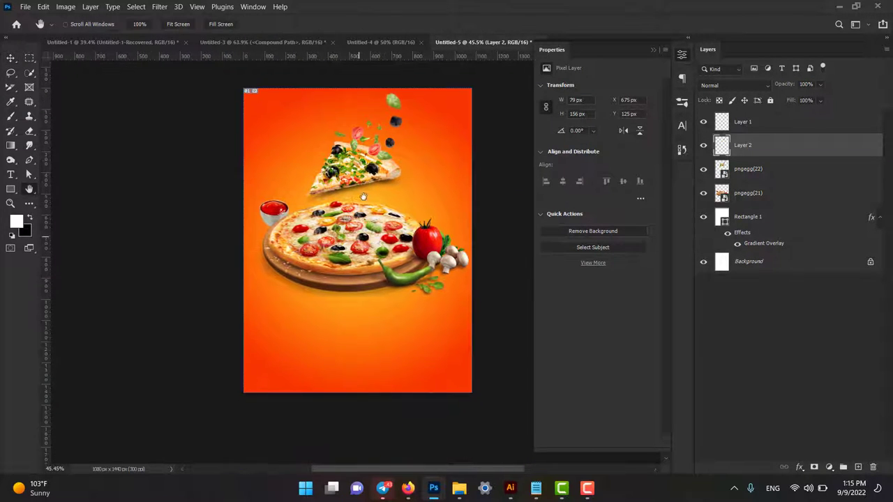
Step: Move the pizza slice to the bottom-left corner and shrink it to 275 × 275 px
{"action": "left_click", "coordinate": [10, 58]}
{"action": "mouse_move", "coordinate": [355, 160]}
{"action": "left_mouse_down"}
{"action": "mouse_move", "coordinate": [335, 307]}
{"action": "mouse_move", "coordinate": [310, 360]}
{"action": "left_mouse_up"}
{"action": "scroll", "coordinate": [335, 314], "scroll_direction": "up", "scroll_amount": 1}
{"action": "key", "text": "ctrl+t"}
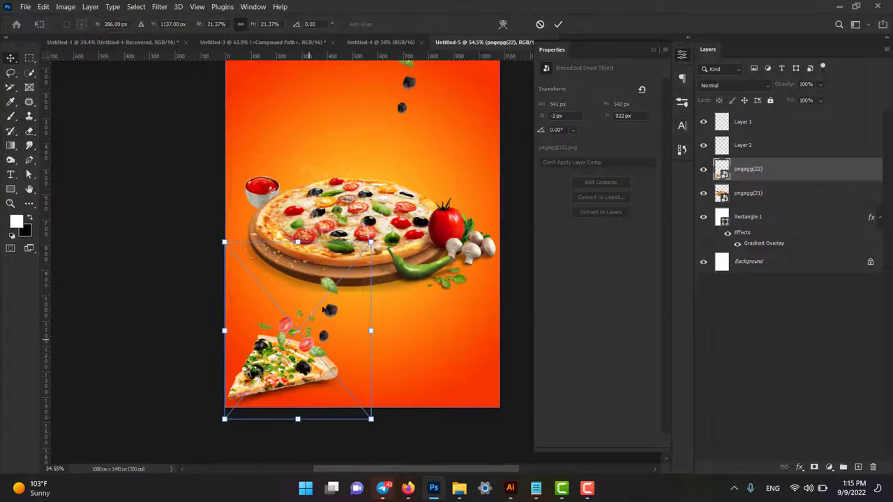
{"action": "left_click_drag", "start_coordinate": [373, 240], "coordinate": [294, 325]}
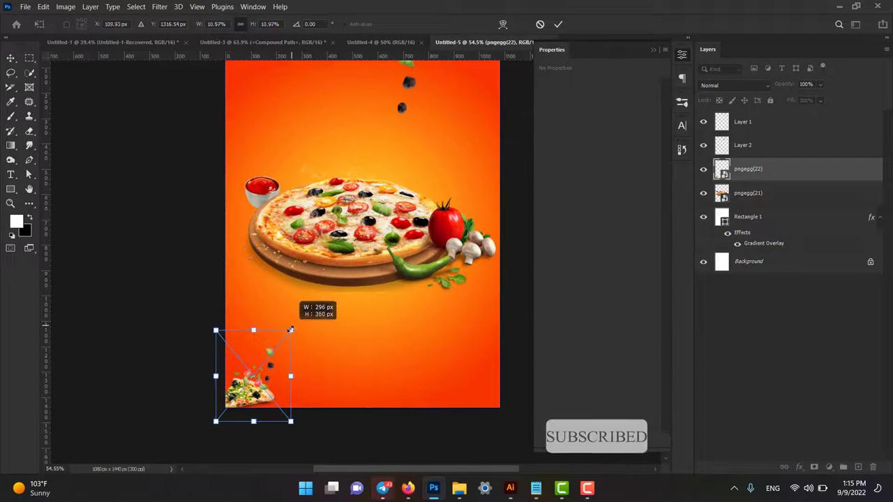
{"action": "key", "text": "Return"}
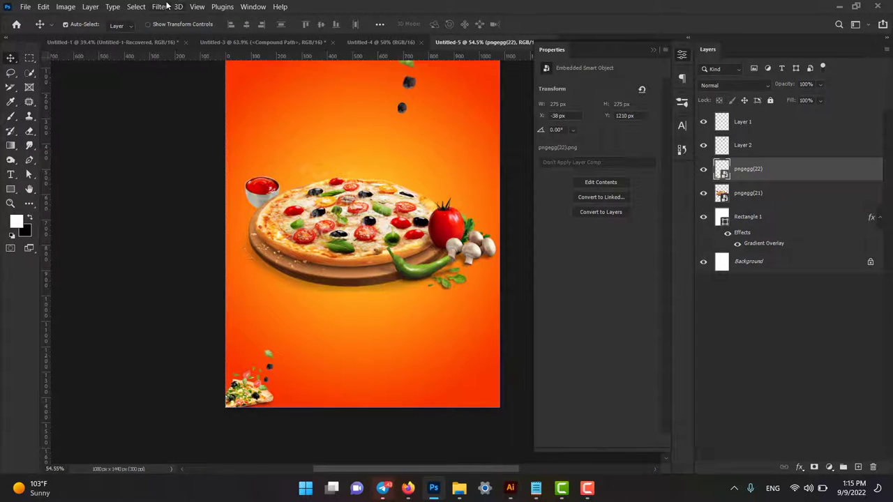
{"action": "left_click", "coordinate": [159, 6]}
{"action": "mouse_move", "coordinate": [222, 146]}
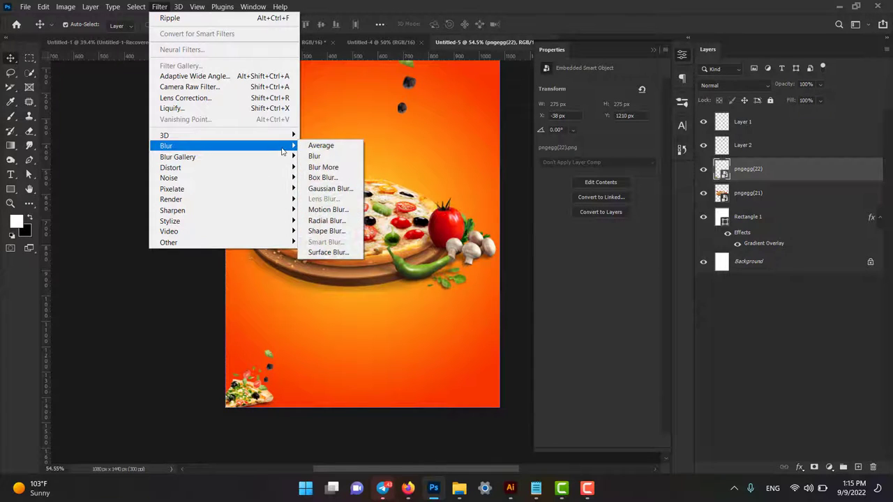
Step: Apply a Motion Blur with Angle 0 and Distance 11 to the pizza slice
{"action": "left_click", "coordinate": [328, 209]}
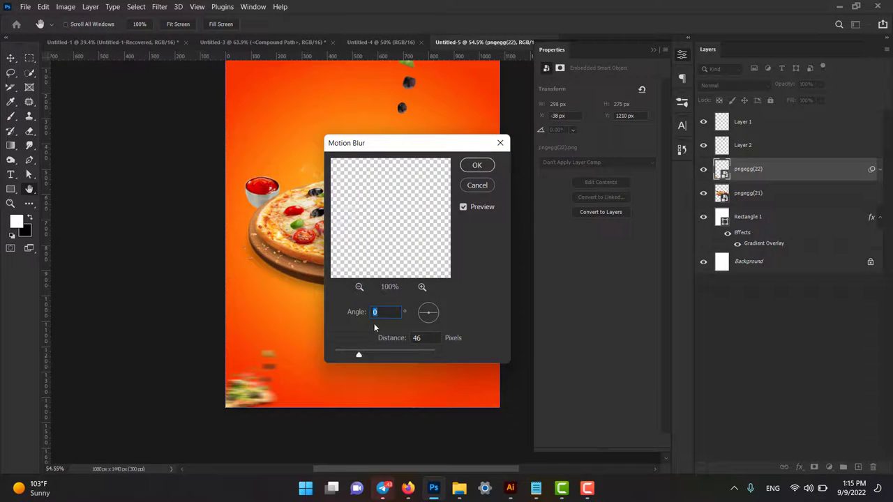
{"action": "left_click_drag", "start_coordinate": [359, 356], "coordinate": [350, 356]}
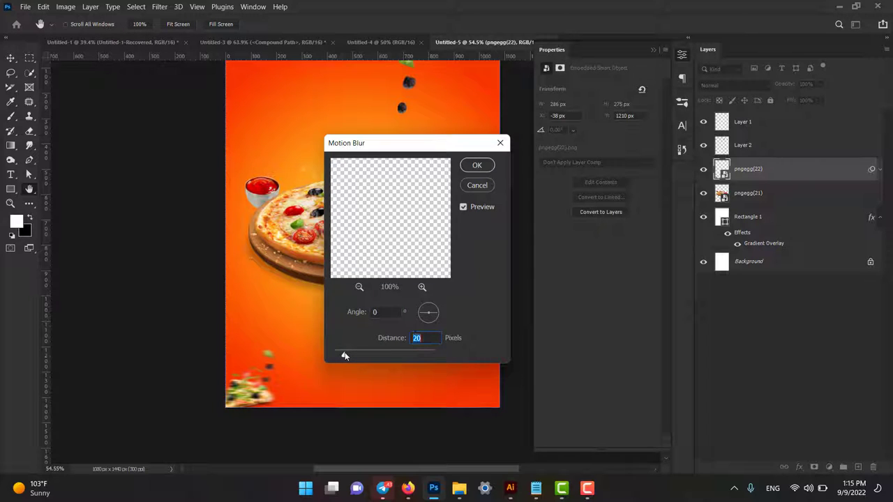
{"action": "left_click_drag", "start_coordinate": [341, 355], "coordinate": [340, 356]}
{"action": "left_click", "coordinate": [477, 165]}
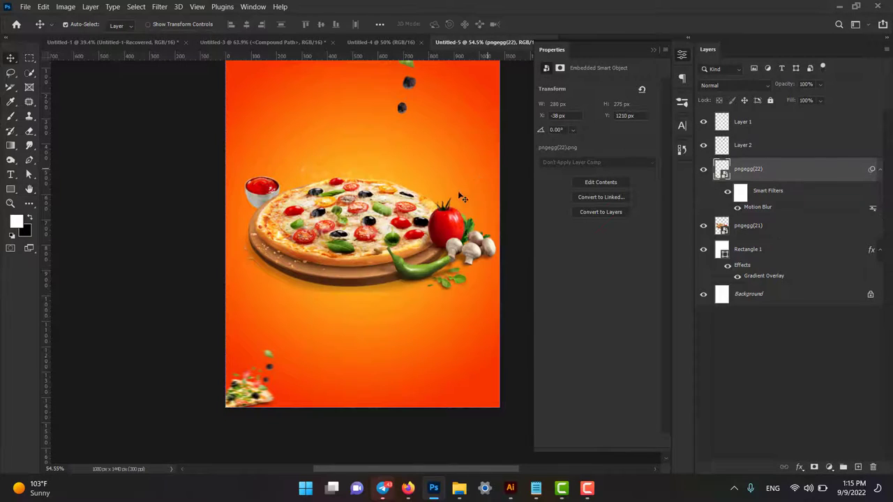
Step: Close the Properties panel and move the olives toward the top-right
{"action": "left_click", "coordinate": [655, 48]}
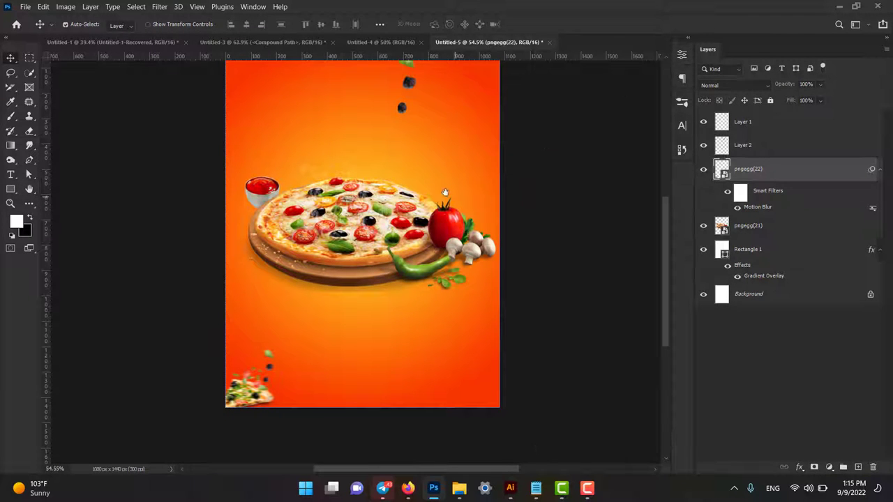
{"action": "left_click_drag", "start_coordinate": [445, 191], "coordinate": [448, 265]}
{"action": "mouse_move", "coordinate": [413, 167]}
{"action": "left_mouse_down"}
{"action": "mouse_move", "coordinate": [453, 170]}
{"action": "mouse_move", "coordinate": [505, 141]}
{"action": "left_mouse_up"}
Step: Enlarge the olives to about 112% in the top-right corner and give them an 11-pixel motion blur
{"action": "key", "text": "ctrl+t"}
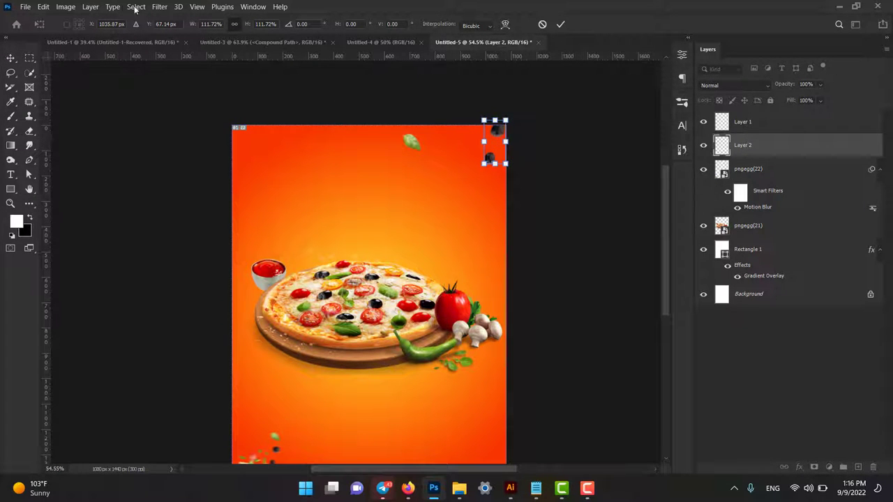
{"action": "key", "text": "Return"}
{"action": "left_click", "coordinate": [158, 8]}
{"action": "mouse_move", "coordinate": [166, 146]}
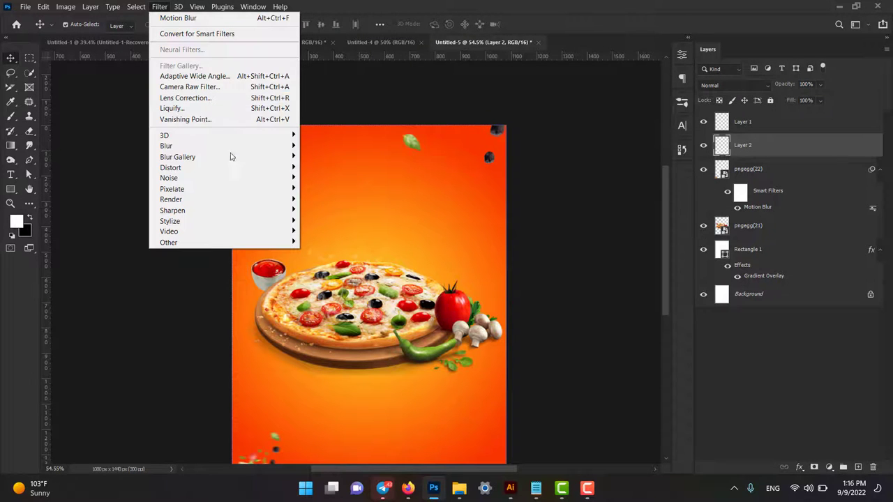
{"action": "left_click", "coordinate": [335, 209]}
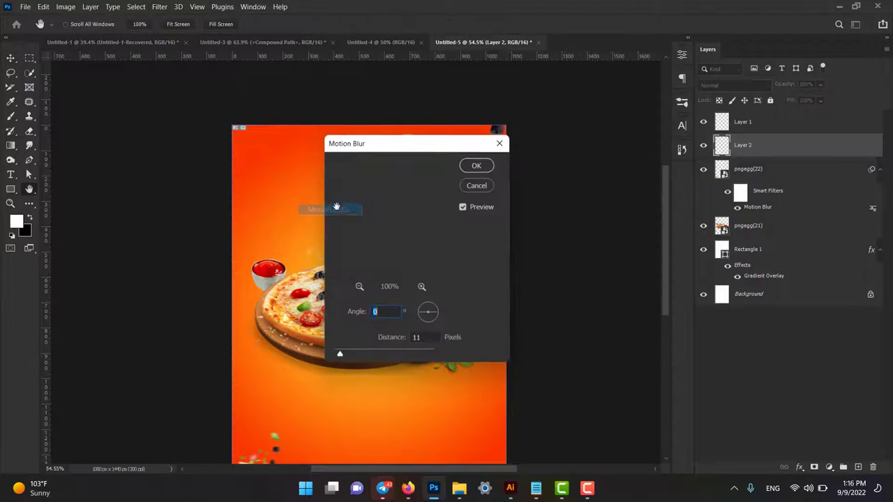
{"action": "left_click_drag", "start_coordinate": [363, 148], "coordinate": [221, 161]}
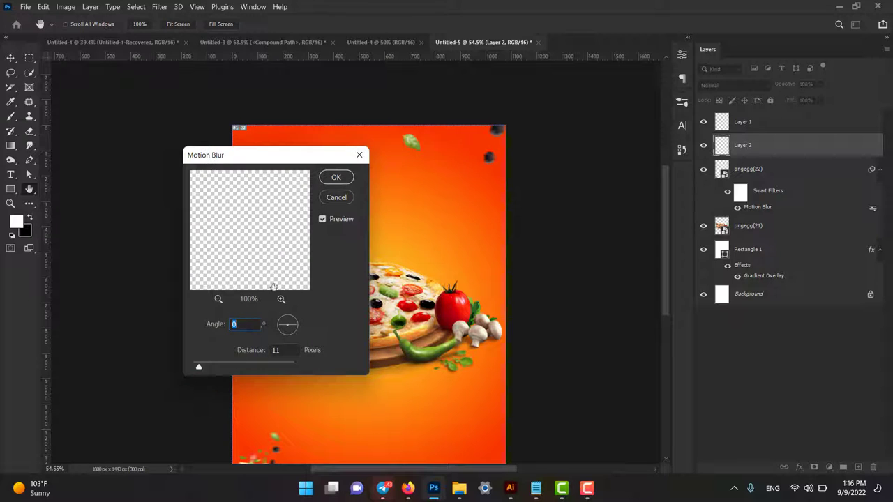
{"action": "left_click", "coordinate": [328, 180]}
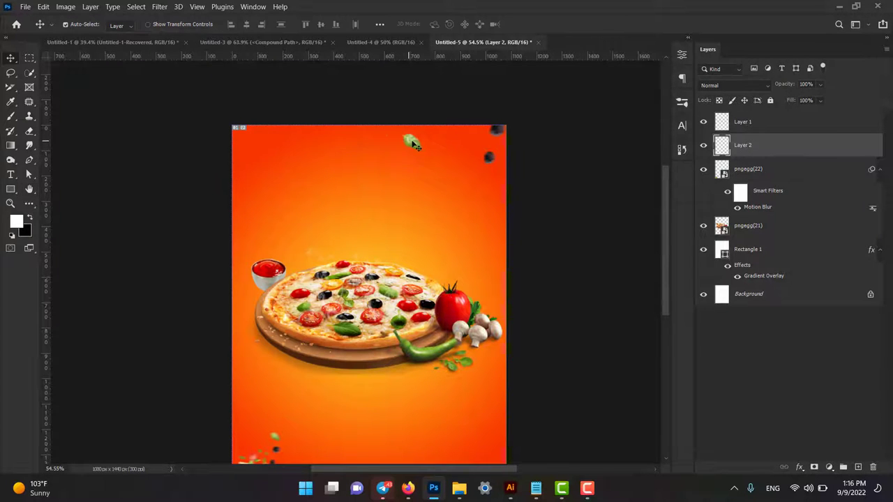
{"action": "mouse_move", "coordinate": [414, 144]}
{"action": "left_mouse_down"}
{"action": "mouse_move", "coordinate": [360, 185]}
{"action": "mouse_move", "coordinate": [395, 185]}
{"action": "mouse_move", "coordinate": [419, 205]}
{"action": "left_mouse_up"}
Step: Enlarge the basil leaf to about 325% into the poster's top-left corner
{"action": "key", "text": "ctrl+t"}
{"action": "mouse_move", "coordinate": [380, 182]}
{"action": "left_mouse_down"}
{"action": "mouse_move", "coordinate": [235, 149]}
{"action": "mouse_move", "coordinate": [244, 157]}
{"action": "left_mouse_up"}
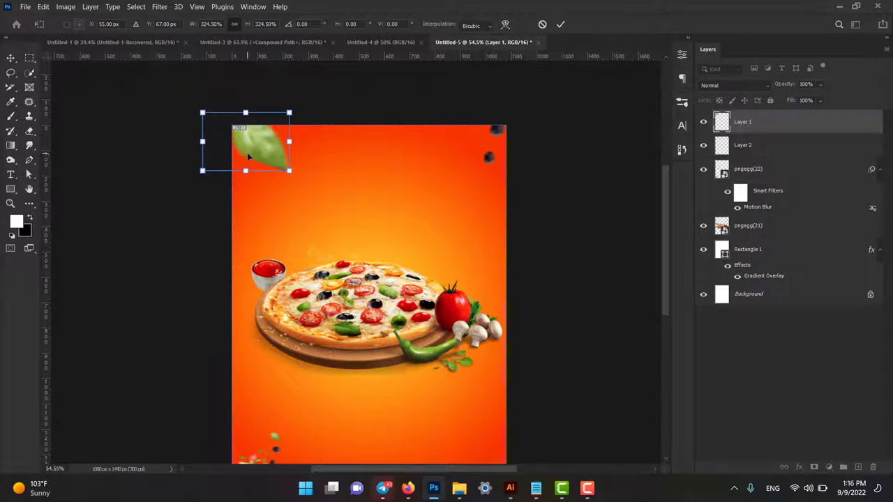
{"action": "key", "text": "Return"}
Step: Give the basil leaf a strong horizontal motion blur of about 42 pixels
{"action": "left_click", "coordinate": [161, 7]}
{"action": "mouse_move", "coordinate": [166, 146]}
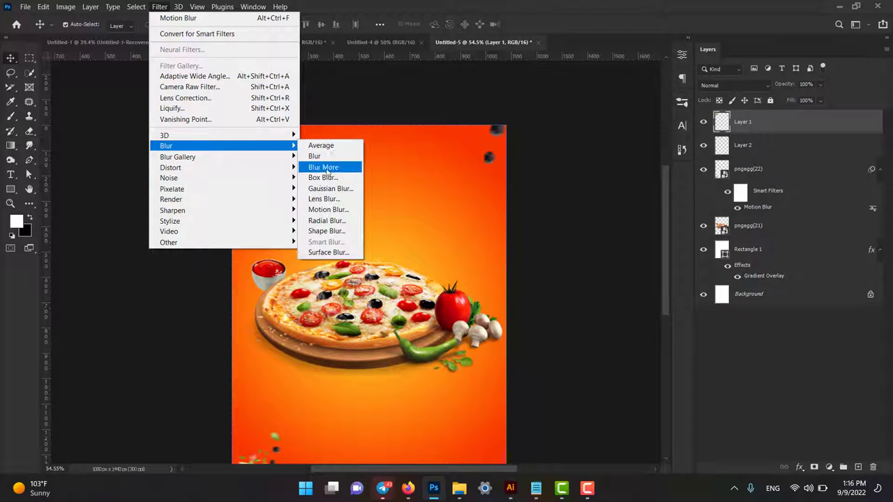
{"action": "left_click", "coordinate": [328, 209]}
{"action": "left_click_drag", "start_coordinate": [309, 161], "coordinate": [487, 189]}
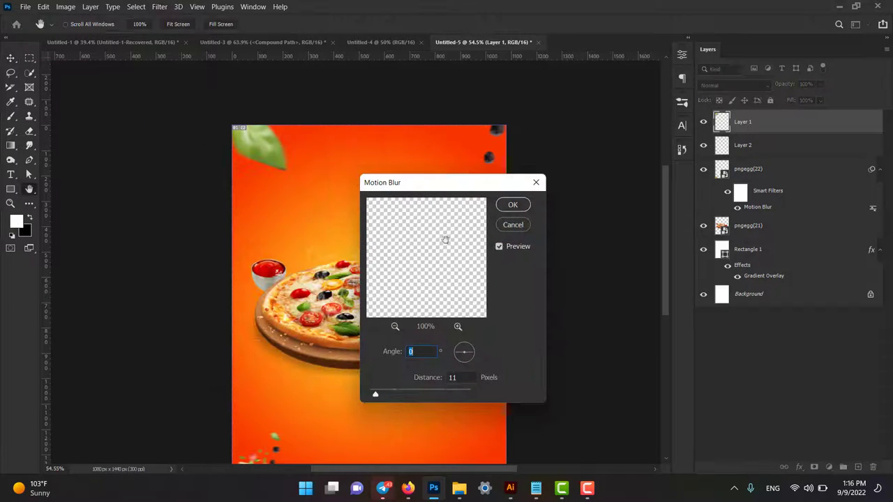
{"action": "left_click_drag", "start_coordinate": [380, 394], "coordinate": [403, 396]}
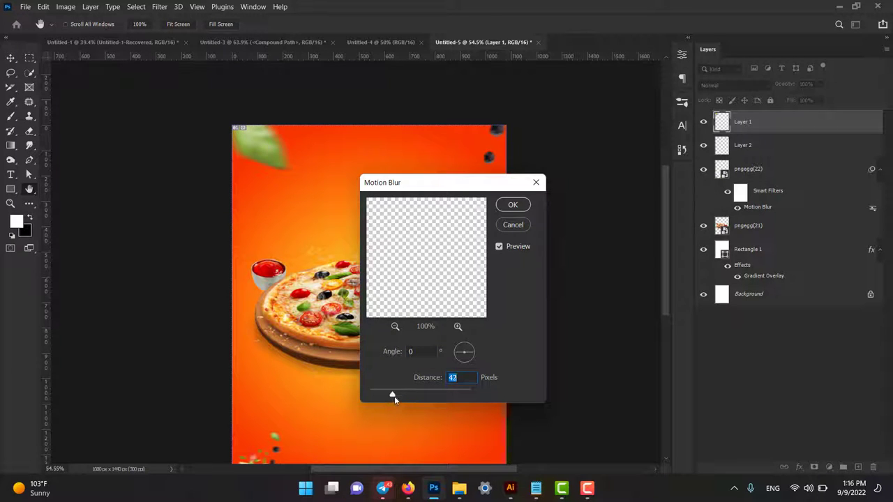
{"action": "left_click", "coordinate": [512, 205]}
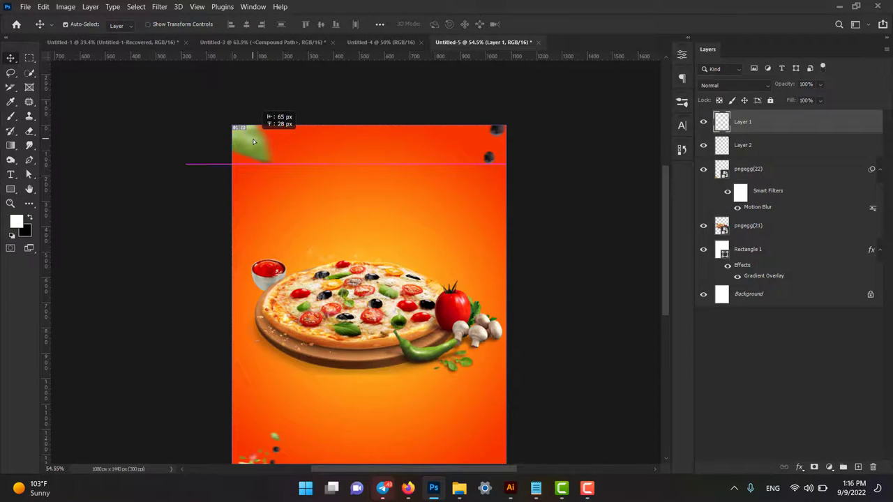
{"action": "scroll", "coordinate": [332, 187], "scroll_direction": "down", "scroll_amount": 2}
{"action": "scroll", "coordinate": [335, 192], "scroll_direction": "down", "scroll_amount": 2}
{"action": "key", "text": "space"}
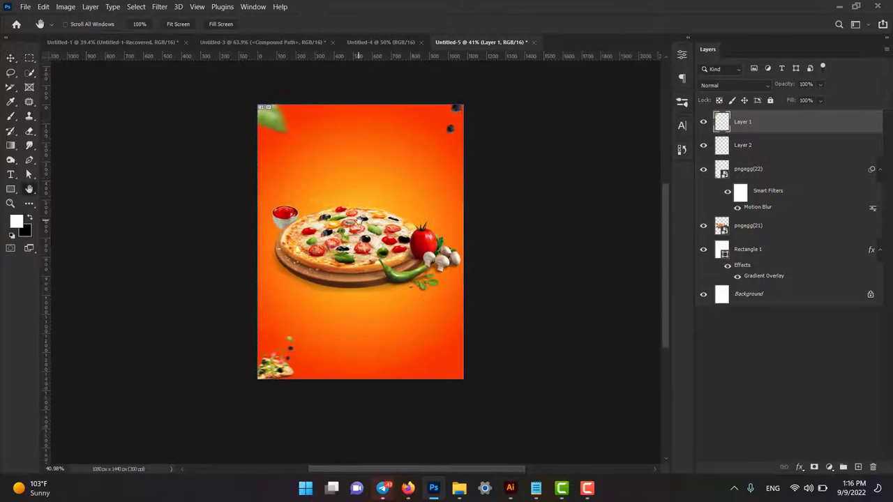
{"action": "left_click_drag", "start_coordinate": [339, 202], "coordinate": [363, 238]}
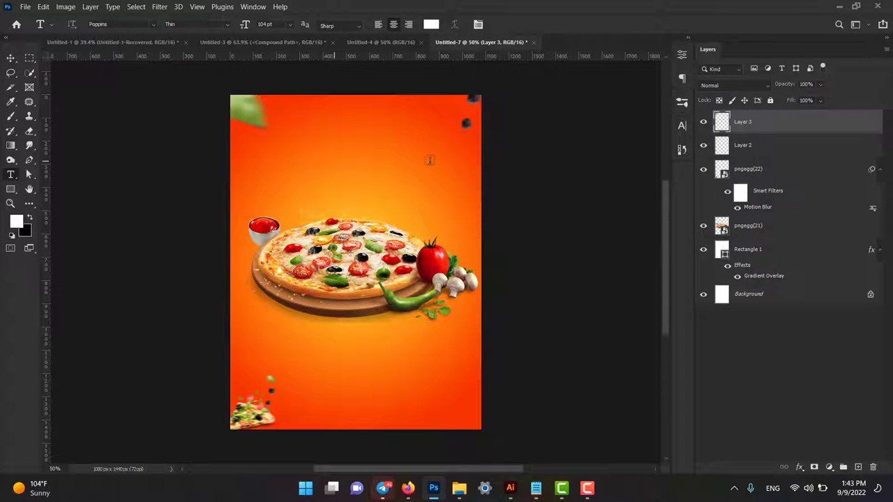
Step: Add the white text 'Delicious' near the top of the poster
{"action": "left_click", "coordinate": [425, 153]}
{"action": "type", "text": "Delicious"}
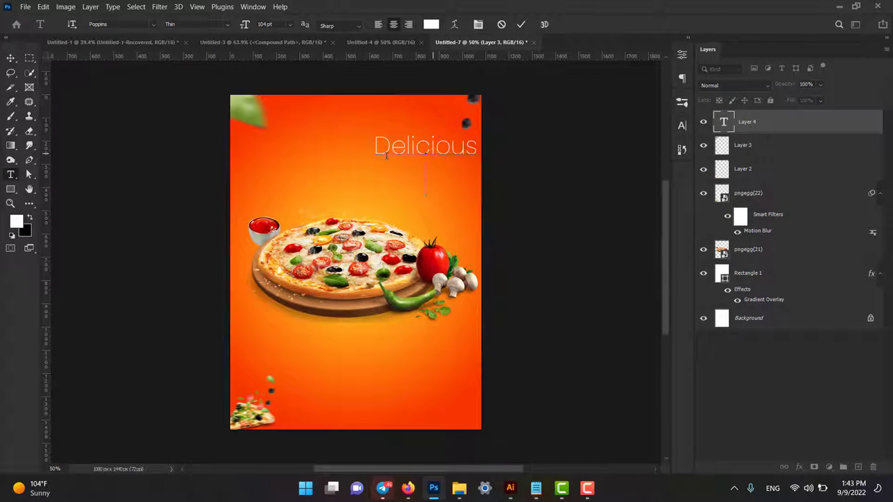
{"action": "left_click", "coordinate": [10, 57]}
{"action": "left_click_drag", "start_coordinate": [389, 146], "coordinate": [347, 156]}
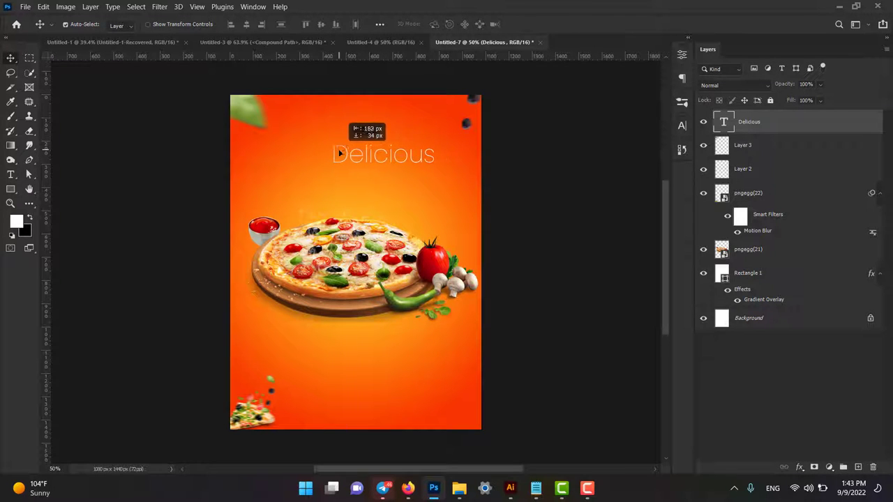
Step: Set 'Delicious' to Barlow Condensed Medium and move it up and left near the top
{"action": "left_click", "coordinate": [683, 126]}
{"action": "left_click", "coordinate": [610, 143]}
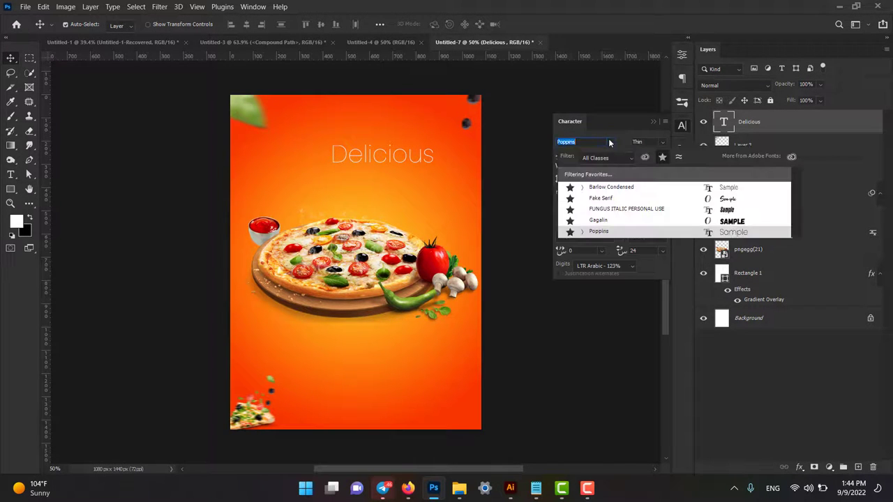
{"action": "left_click", "coordinate": [635, 189]}
{"action": "left_click", "coordinate": [663, 143]}
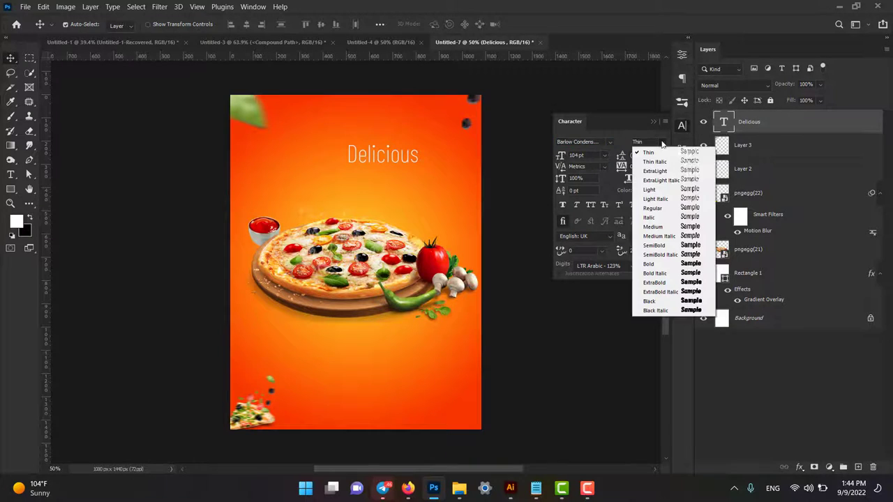
{"action": "left_click", "coordinate": [659, 227]}
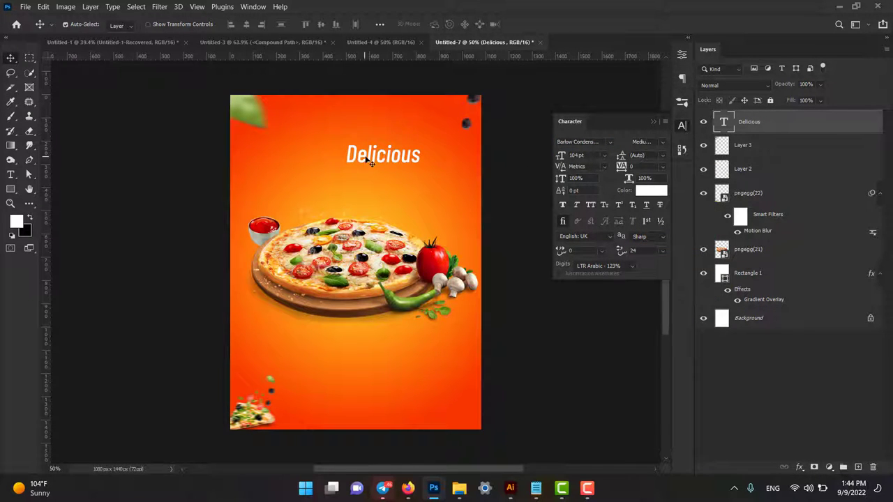
{"action": "left_click_drag", "start_coordinate": [369, 161], "coordinate": [325, 140]}
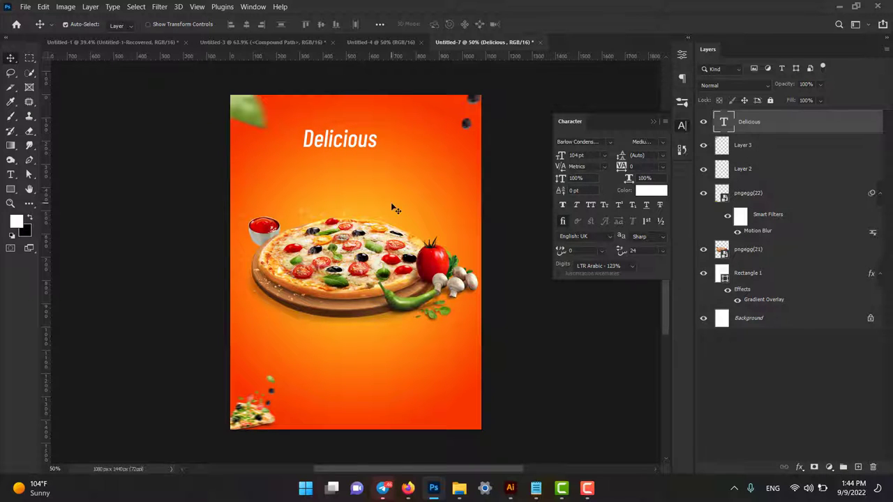
Step: Start a new text line below Delicious and paste CHEESE from clipboard history
{"action": "key", "text": "t"}
{"action": "left_click", "coordinate": [403, 184]}
{"action": "key", "text": "super+v"}
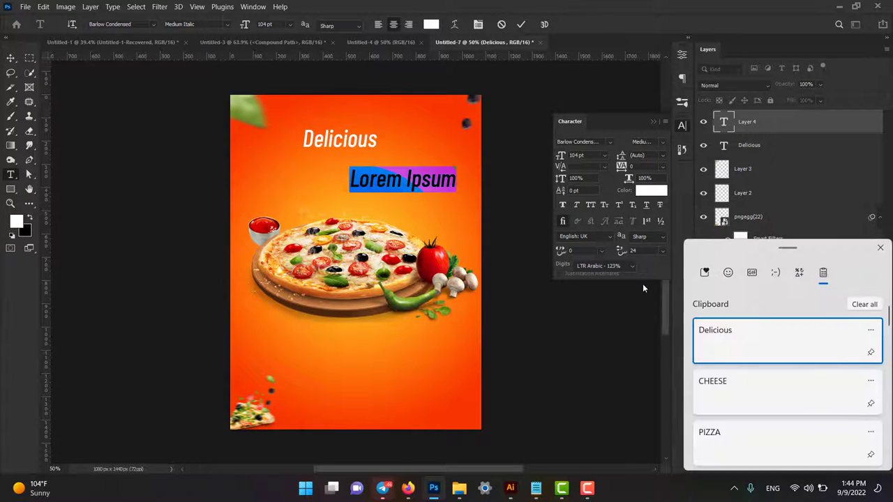
{"action": "left_click", "coordinate": [701, 382]}
{"action": "left_click", "coordinate": [701, 381]}
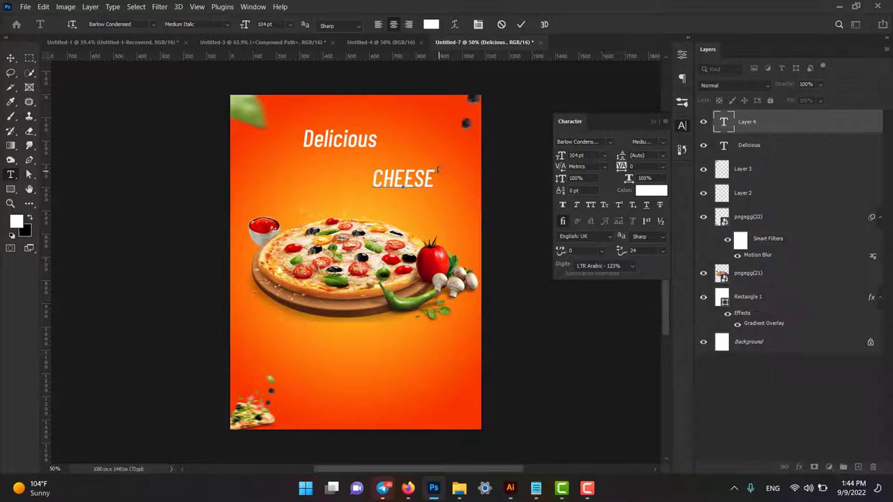
{"action": "key", "text": "ctrl+a"}
Step: Set CHEESE in Fungus Italic at 300 pt and place it just below Delicious
{"action": "left_click", "coordinate": [609, 143]}
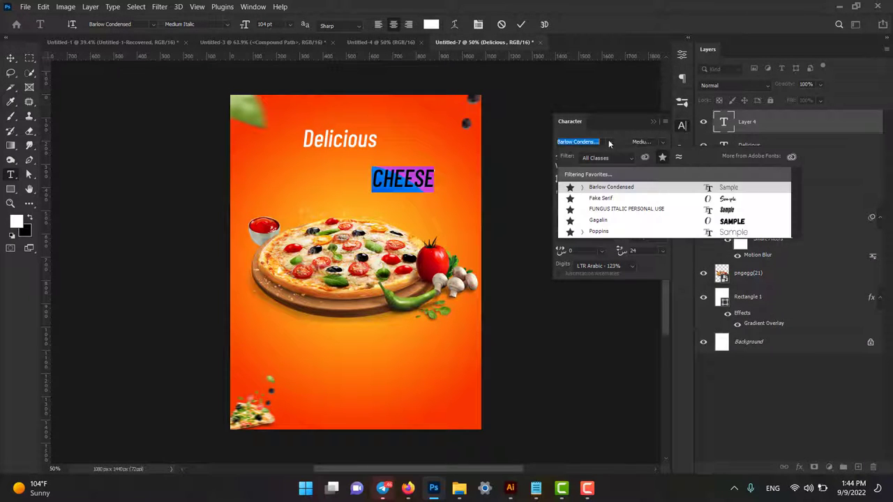
{"action": "left_click", "coordinate": [623, 208]}
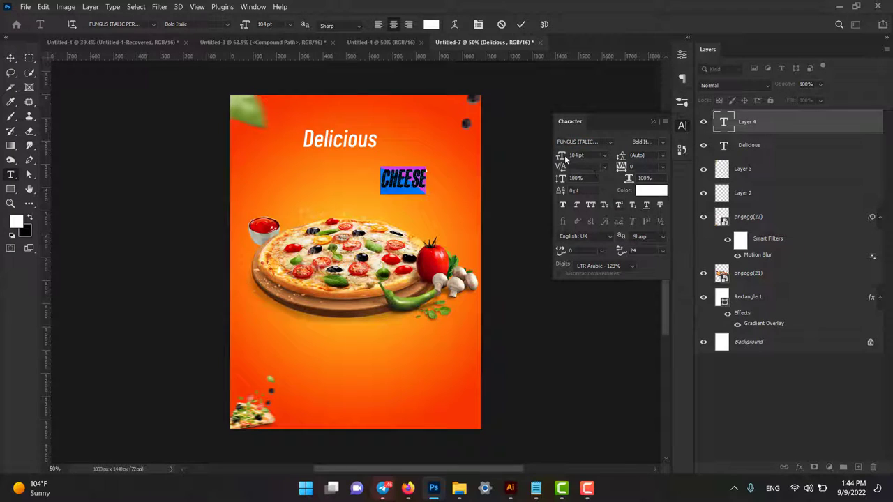
{"action": "left_click_drag", "start_coordinate": [565, 159], "coordinate": [588, 162]}
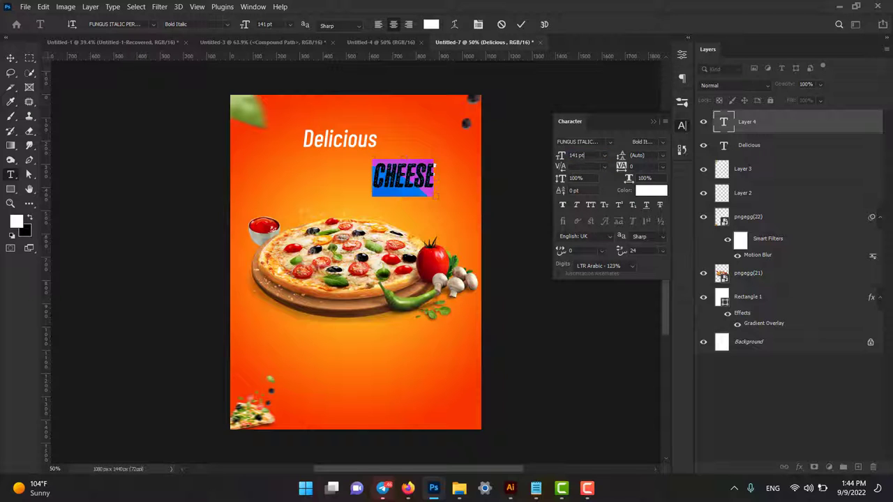
{"action": "type", "text": "300"}
{"action": "left_click", "coordinate": [11, 57]}
{"action": "left_click_drag", "start_coordinate": [420, 163], "coordinate": [373, 175]}
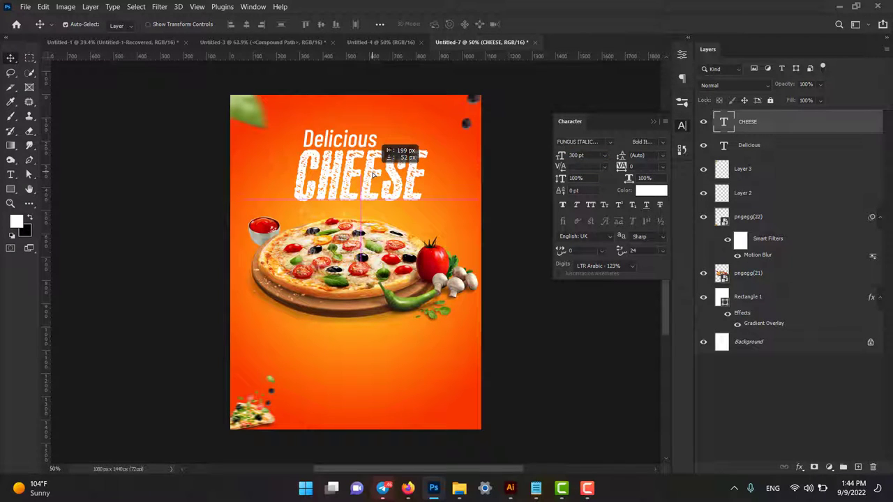
Step: Nudge Delicious and CHEESE up together toward the top, then deselect
{"action": "left_click", "coordinate": [368, 151], "text": "shift"}
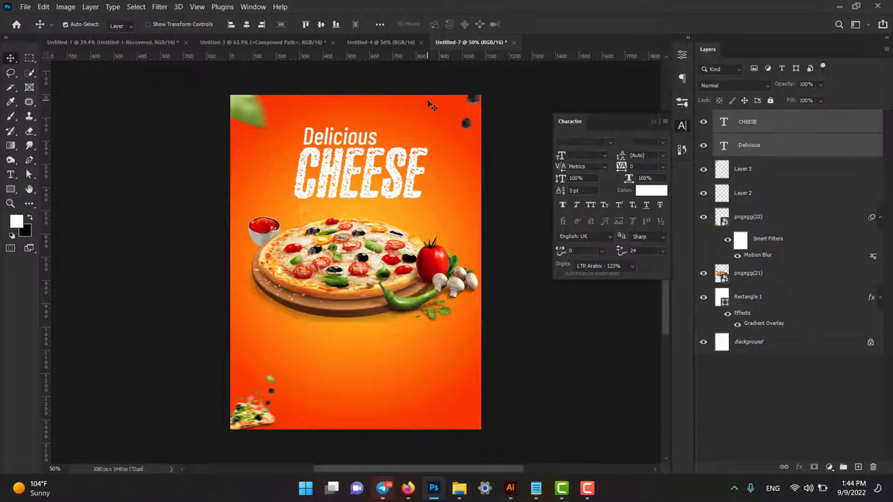
{"action": "key", "text": "shift+Up"}
{"action": "key", "text": "shift+Up"}
{"action": "key", "text": "shift+Up"}
{"action": "key", "text": "shift+Up"}
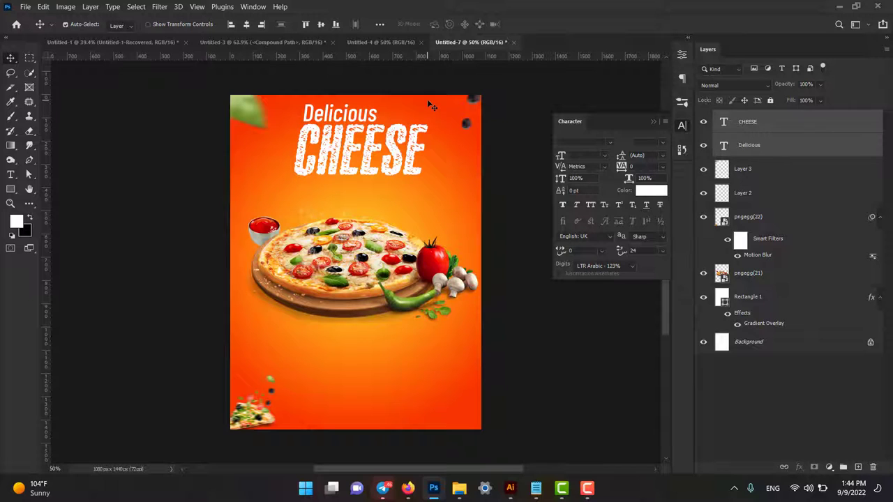
{"action": "left_click", "coordinate": [447, 191]}
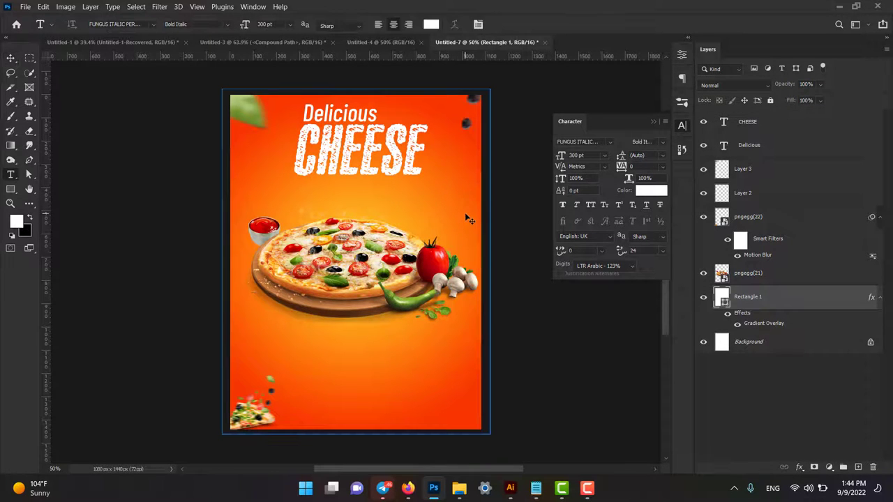
Step: Add a new white 'PIZZA' text line below CHEESE
{"action": "key", "text": "t"}
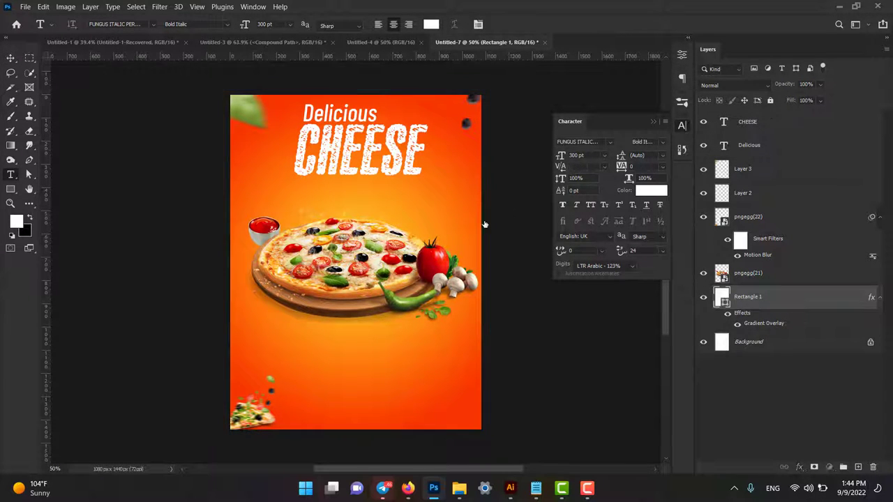
{"action": "left_click", "coordinate": [417, 208]}
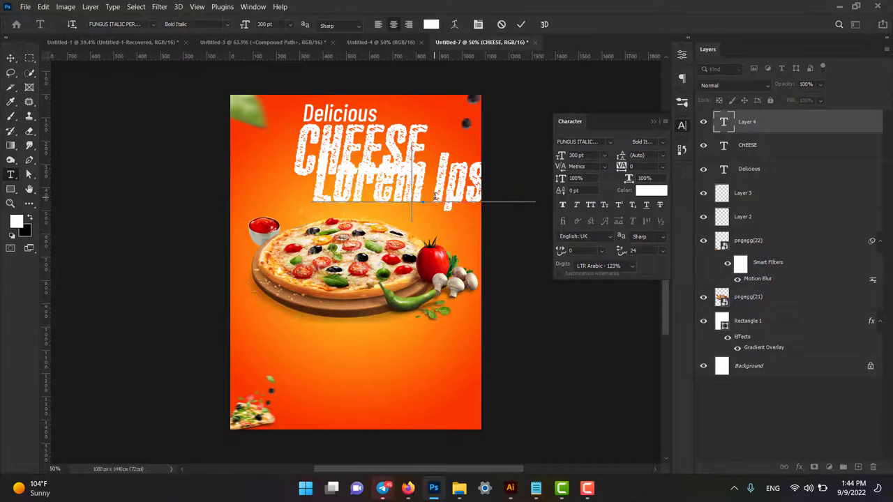
{"action": "type", "text": "PIZZA"}
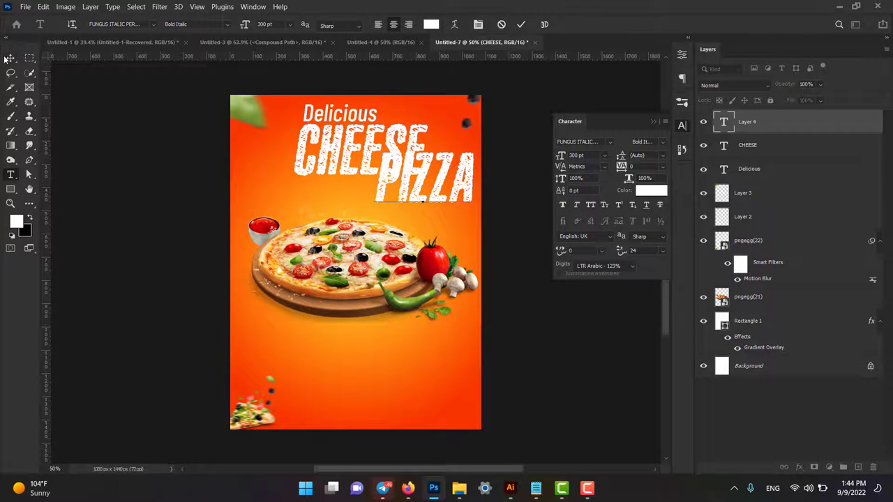
{"action": "left_click", "coordinate": [7, 59]}
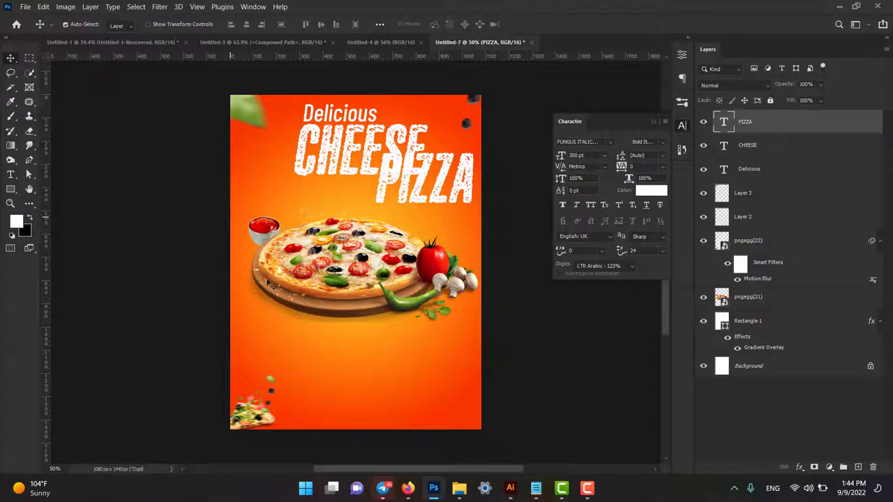
Step: Centre PIZZA under CHEESE and move the pizza image down below it
{"action": "left_click_drag", "start_coordinate": [438, 185], "coordinate": [371, 206]}
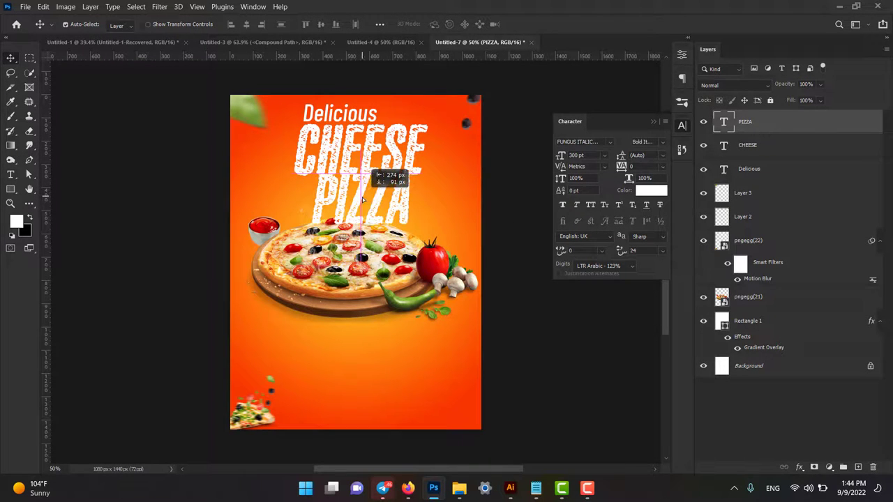
{"action": "left_click_drag", "start_coordinate": [356, 286], "coordinate": [353, 306]}
{"action": "left_click_drag", "start_coordinate": [351, 191], "coordinate": [360, 190]}
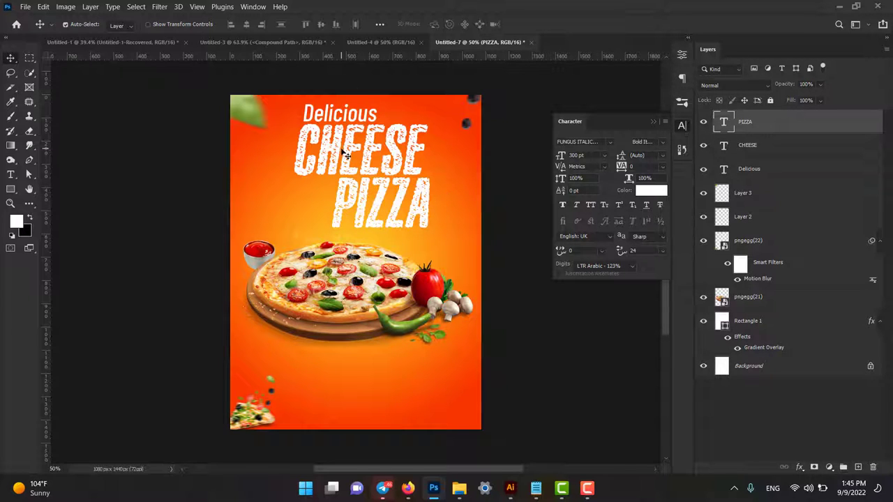
Step: Colour the CHEESE text bright yellow (#fffc00)
{"action": "left_click", "coordinate": [344, 153]}
{"action": "left_click", "coordinate": [651, 191]}
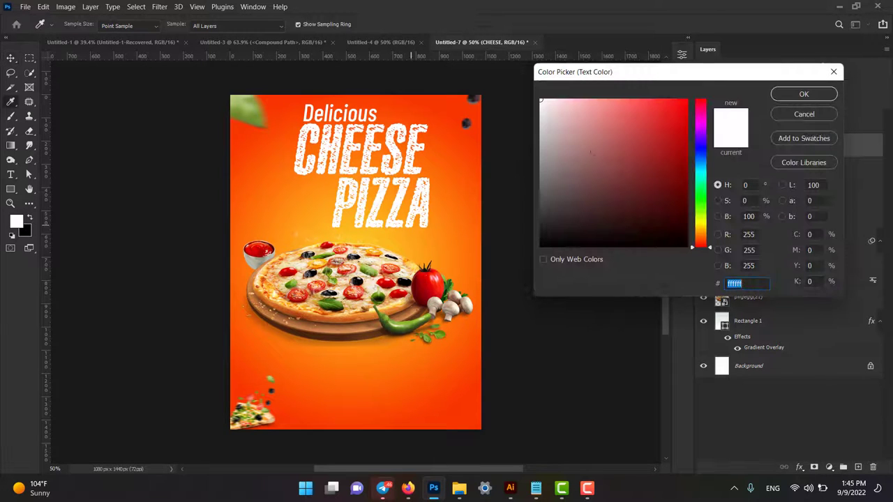
{"action": "left_click", "coordinate": [703, 226]}
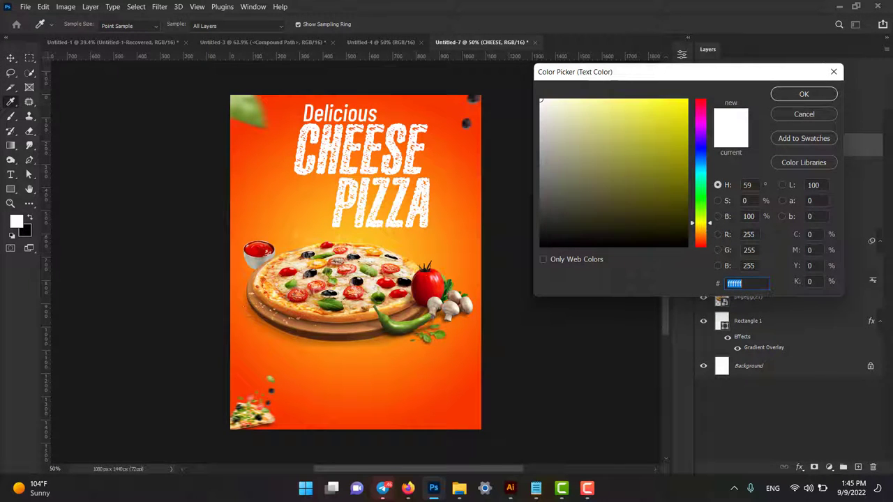
{"action": "left_click", "coordinate": [687, 100]}
{"action": "key", "text": "Return"}
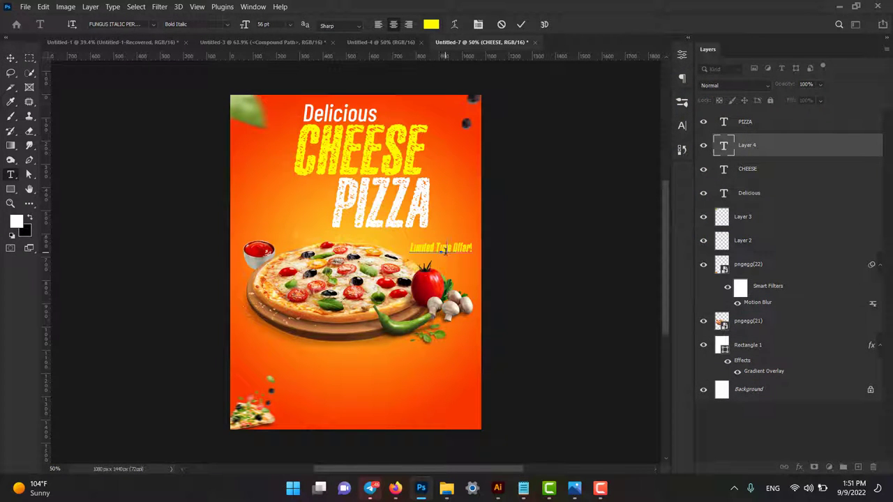
Step: Set the Limited Time Offer! tagline in the Fake Serif font
{"action": "key", "text": "ctrl+a"}
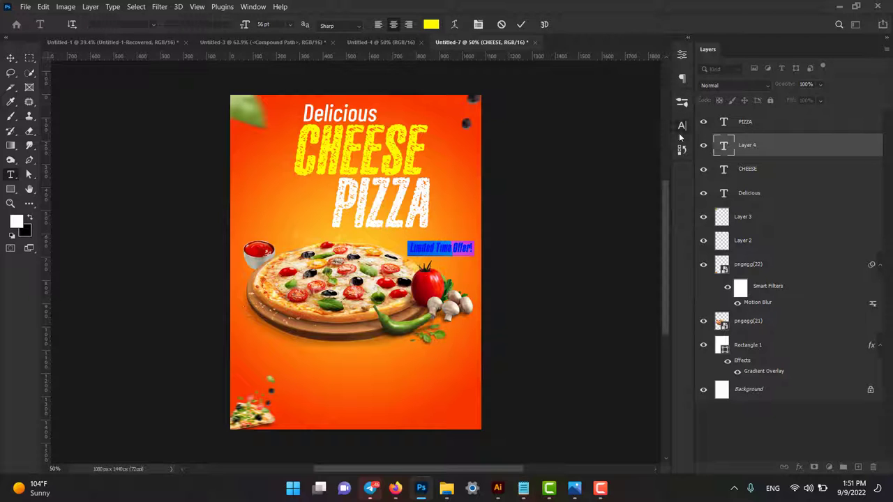
{"action": "left_click", "coordinate": [680, 134]}
{"action": "left_click", "coordinate": [611, 143]}
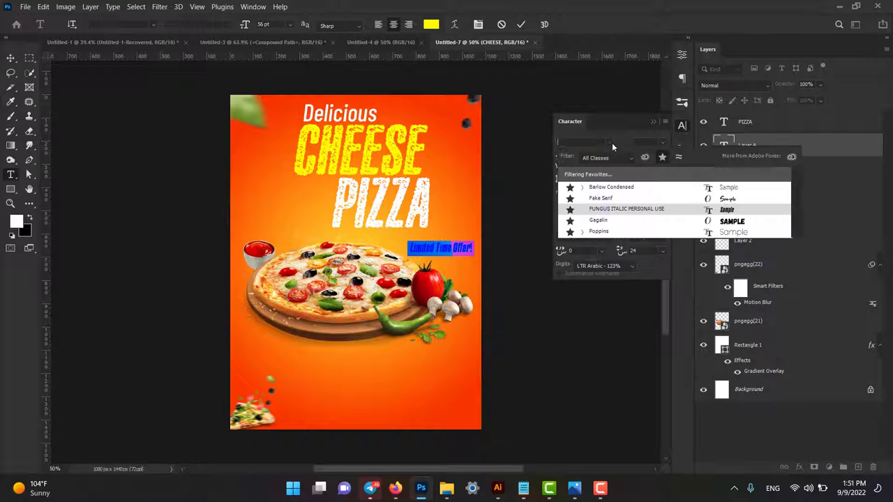
{"action": "left_click", "coordinate": [614, 199]}
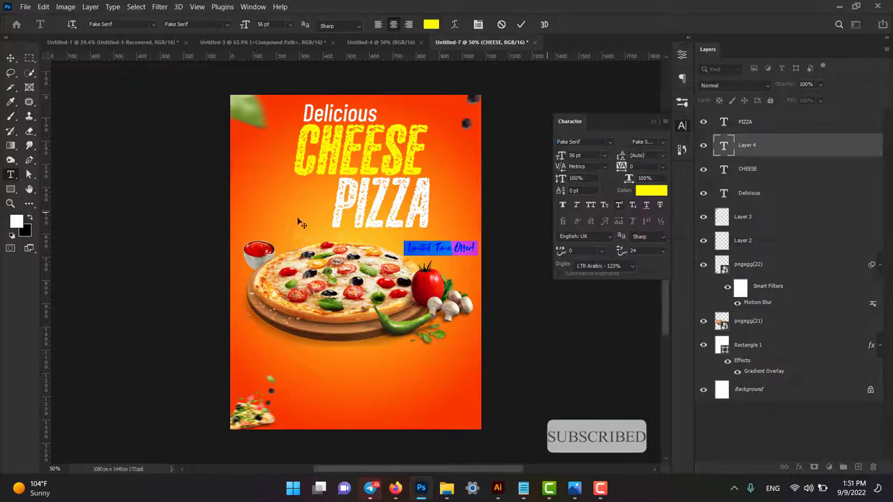
{"action": "left_click", "coordinate": [11, 58]}
Step: Realign Delicious, CHEESE and PIZZA by nudging them left and right
{"action": "left_click", "coordinate": [316, 125]}
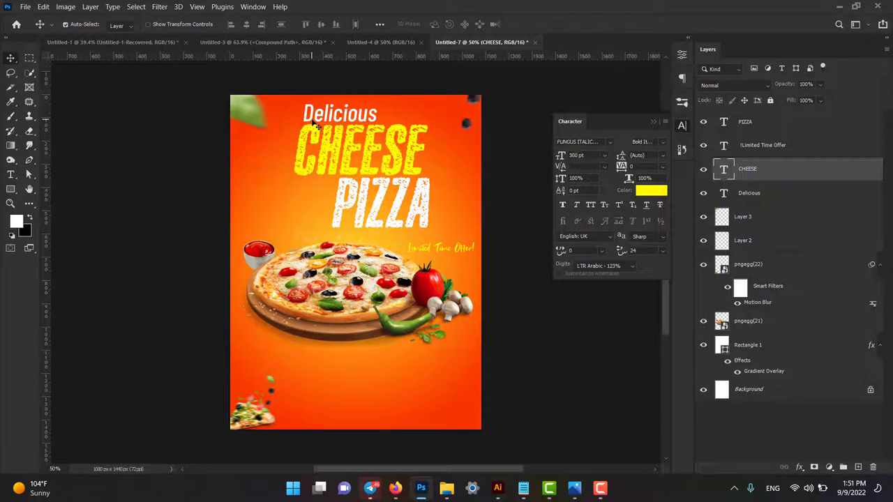
{"action": "left_click", "coordinate": [317, 120], "text": "shift"}
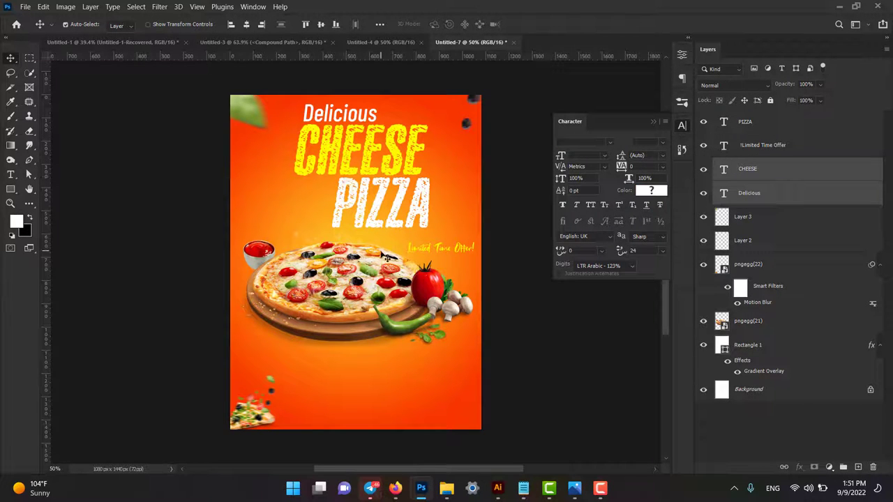
{"action": "key", "text": "Left"}
{"action": "key", "text": "Left"}
{"action": "key", "text": "Left"}
{"action": "key", "text": "Left"}
{"action": "key", "text": "Left"}
{"action": "key", "text": "Left"}
{"action": "key", "text": "Left"}
{"action": "key", "text": "Left"}
{"action": "key", "text": "Left"}
{"action": "key", "text": "Left"}
{"action": "key", "text": "Left"}
{"action": "key", "text": "Left"}
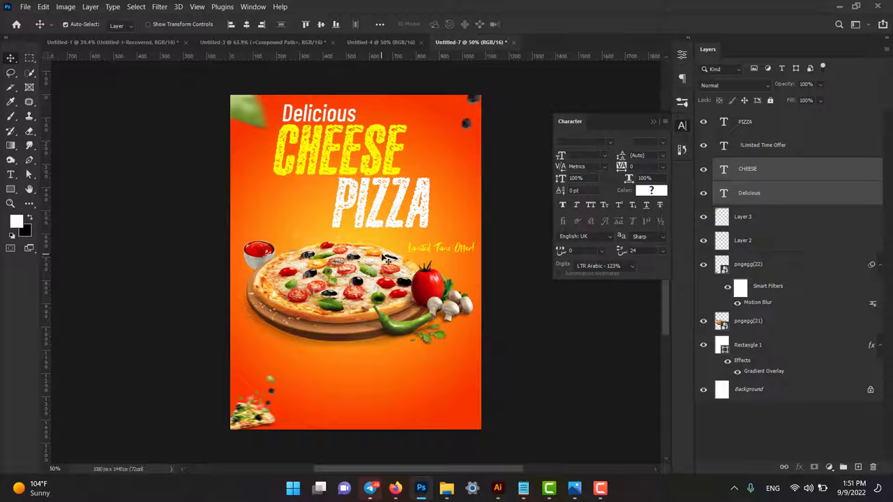
{"action": "left_click", "coordinate": [427, 189], "text": "shift"}
{"action": "key", "text": "Right"}
{"action": "key", "text": "Right"}
{"action": "key", "text": "Right"}
{"action": "key", "text": "Right"}
{"action": "key", "text": "Right"}
{"action": "key", "text": "Right"}
{"action": "key", "text": "Right"}
{"action": "key", "text": "Right"}
{"action": "key", "text": "Right"}
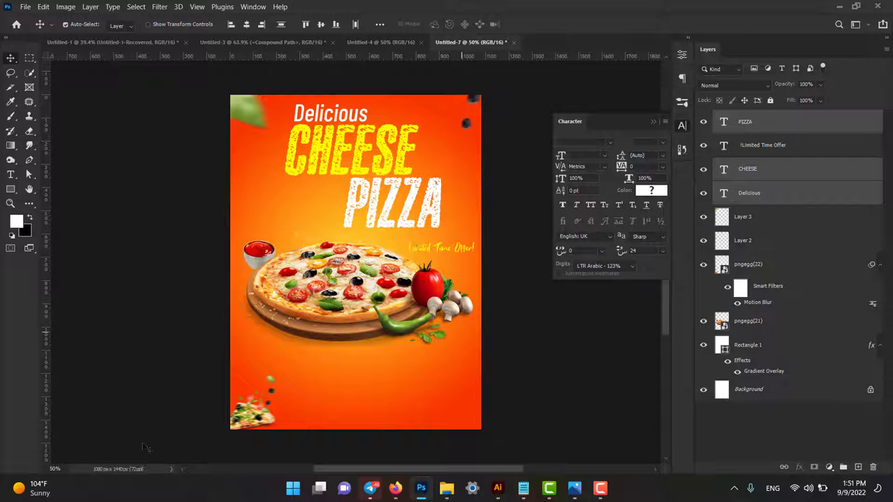
Step: Move the Limited Time Offer! tagline up and slightly left
{"action": "scroll", "coordinate": [392, 264], "scroll_direction": "up", "scroll_amount": 1}
{"action": "scroll", "coordinate": [393, 264], "scroll_direction": "up", "scroll_amount": 1}
{"action": "left_click_drag", "start_coordinate": [474, 253], "coordinate": [419, 234]}
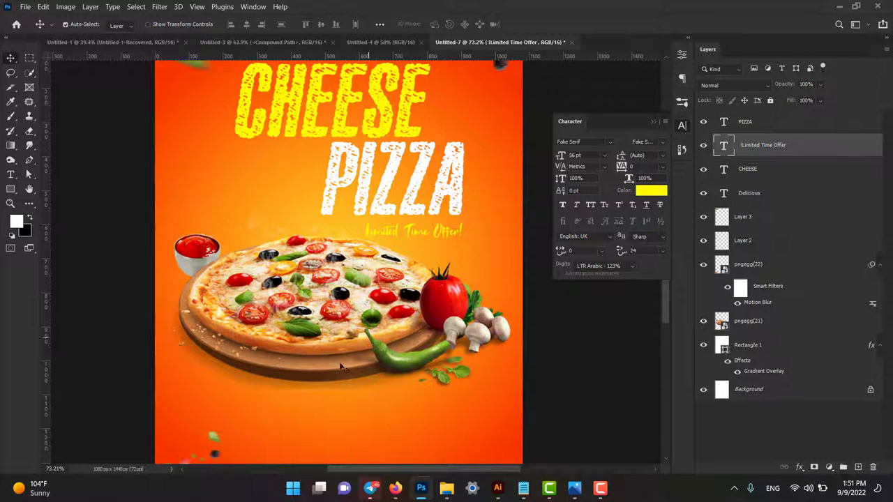
{"action": "key", "text": "shift+Up"}
{"action": "key", "text": "Left"}
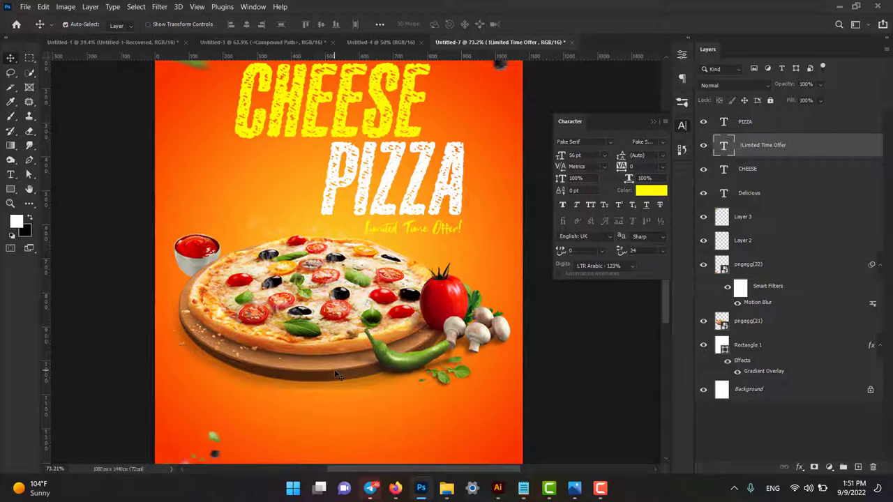
Step: Recolour the tagline deep red (#c70106)
{"action": "left_click", "coordinate": [652, 190]}
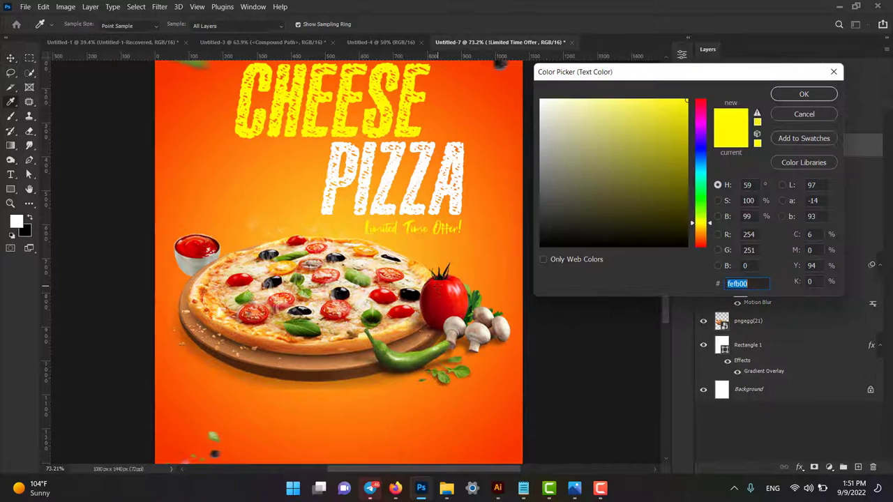
{"action": "left_click", "coordinate": [470, 279]}
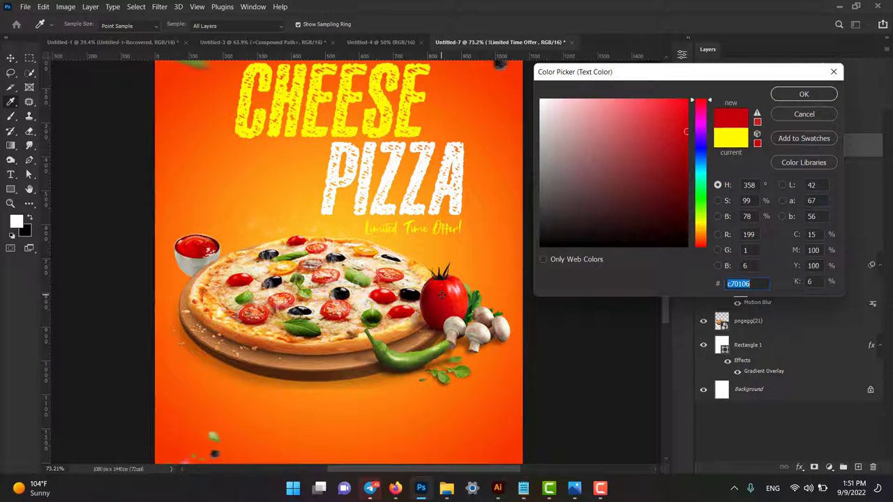
{"action": "left_click", "coordinate": [804, 94]}
{"action": "scroll", "coordinate": [401, 265], "scroll_direction": "down", "scroll_amount": 2}
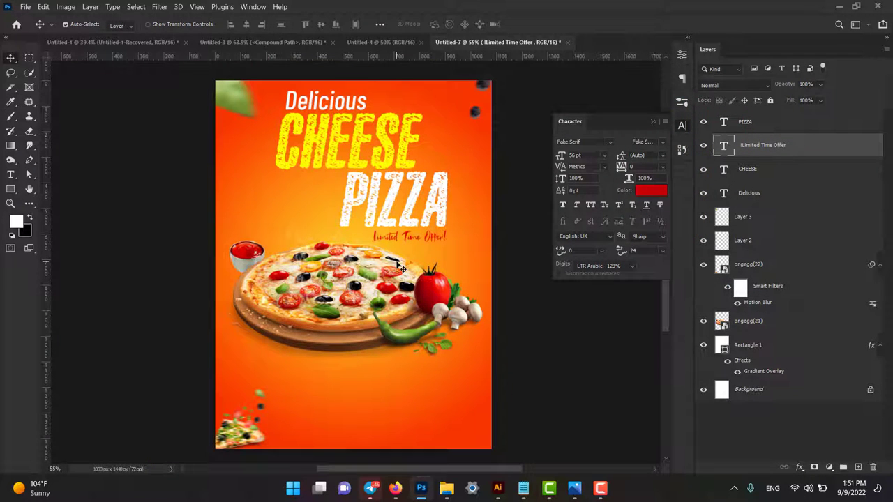
{"action": "left_click", "coordinate": [654, 123]}
Step: Add an 'ORDER NOW' text line near the bottom of the poster
{"action": "key", "text": "t"}
{"action": "left_click", "coordinate": [374, 419]}
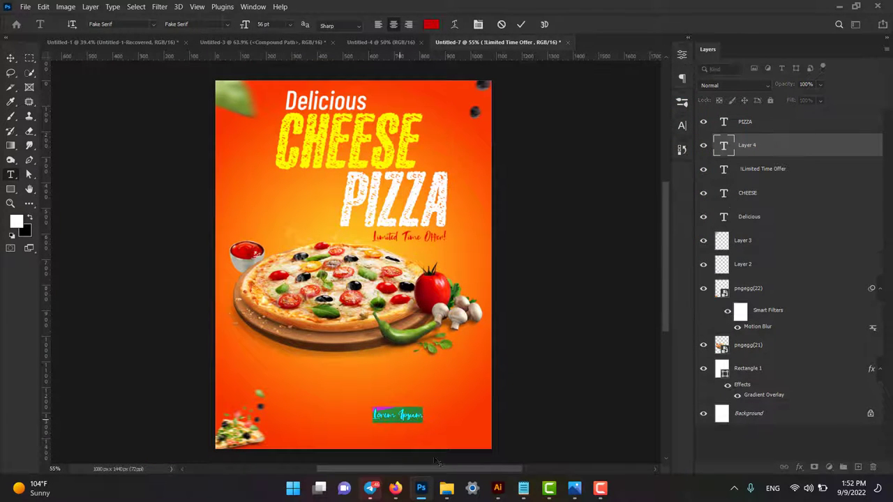
{"action": "key", "text": "BackSpace"}
{"action": "type", "text": "OR"}
{"action": "type", "text": "DER"}
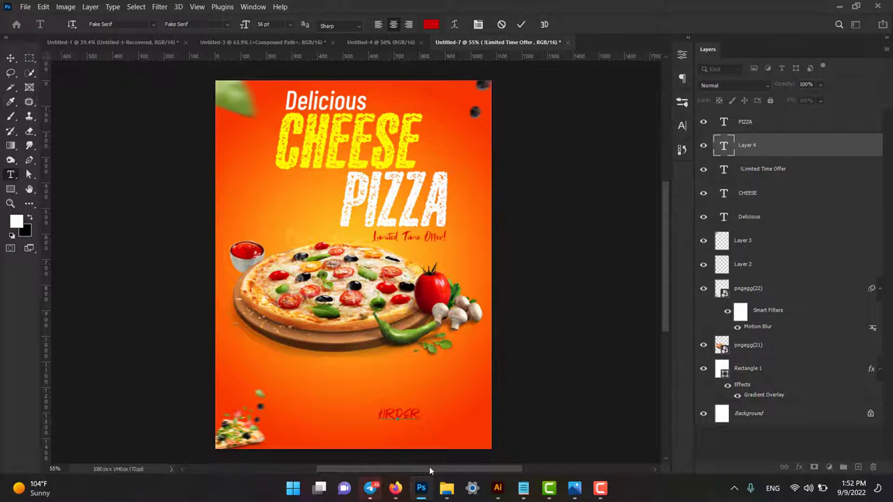
{"action": "type", "text": " NOW"}
Step: Style ORDER NOW as white (#ffffff) Poppins Bold at 40 pt
{"action": "key", "text": "ctrl+a"}
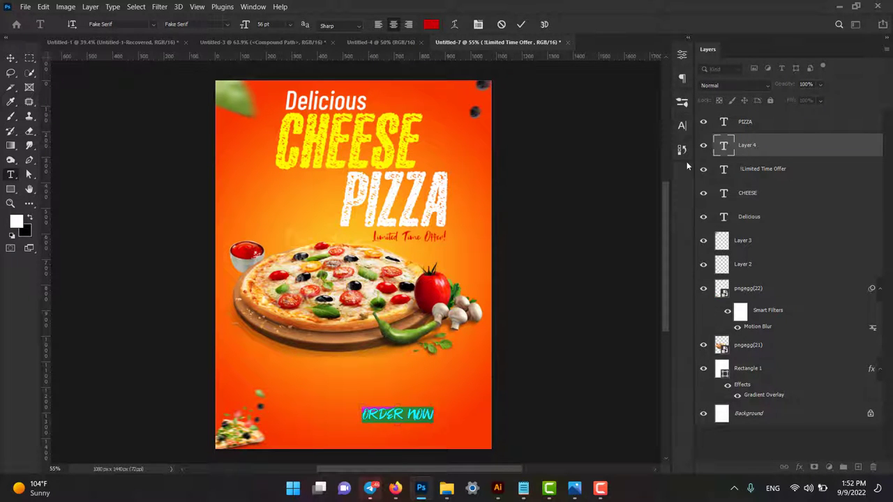
{"action": "left_click", "coordinate": [681, 127]}
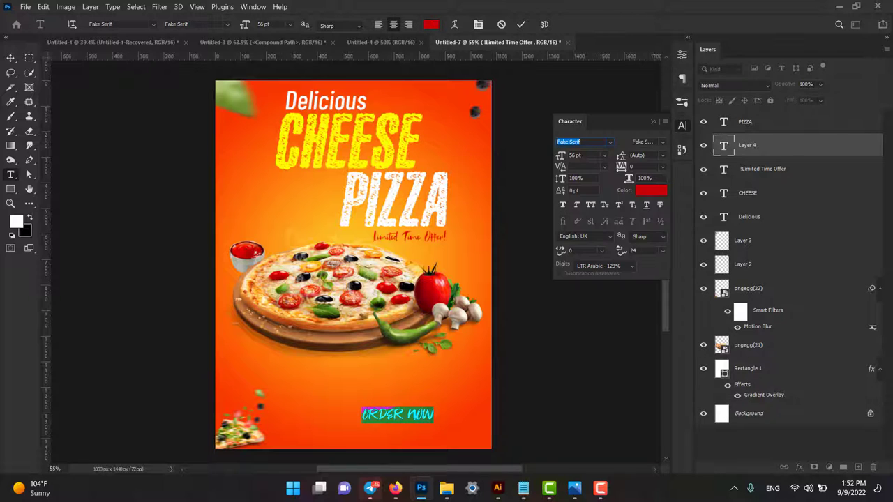
{"action": "left_click", "coordinate": [611, 143]}
{"action": "left_click", "coordinate": [622, 233]}
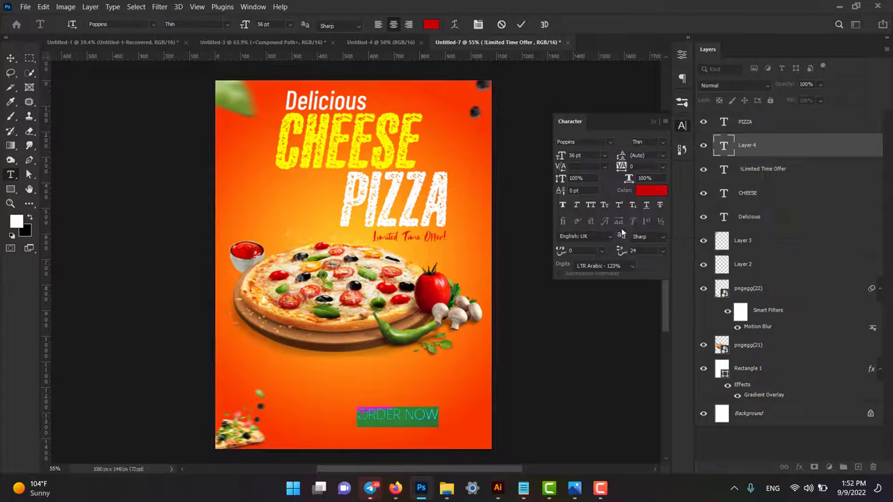
{"action": "left_click", "coordinate": [656, 190]}
{"action": "type", "text": "ffffff"}
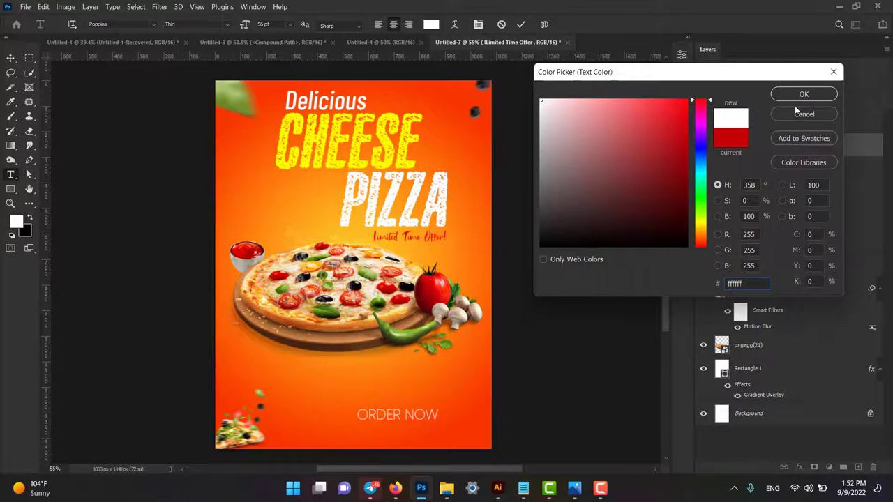
{"action": "left_click", "coordinate": [804, 94]}
{"action": "left_click", "coordinate": [656, 142]}
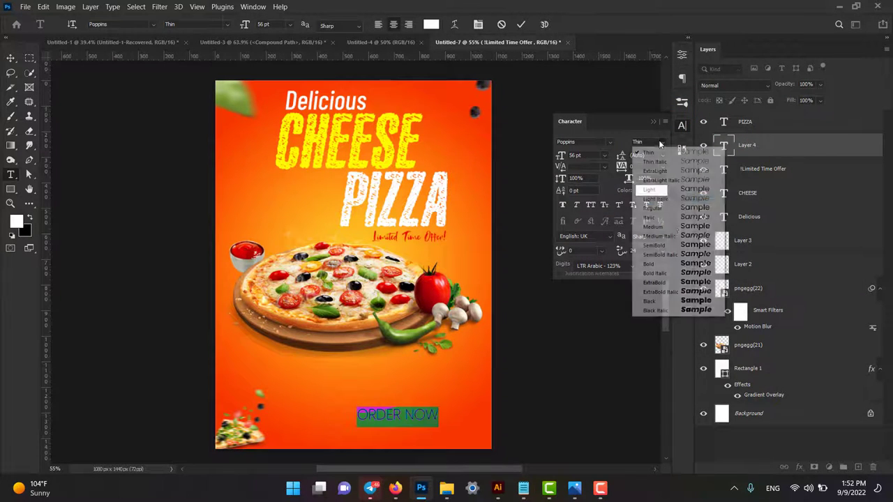
{"action": "left_click", "coordinate": [679, 263]}
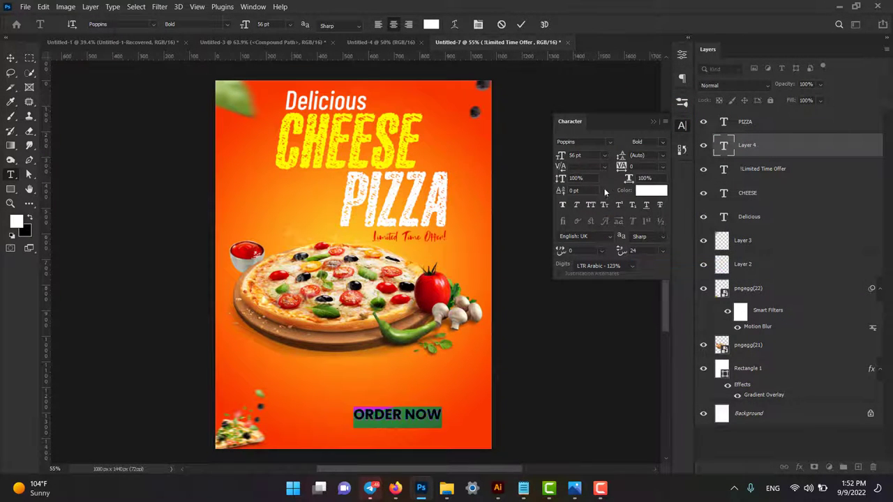
{"action": "left_click_drag", "start_coordinate": [560, 156], "coordinate": [550, 159]}
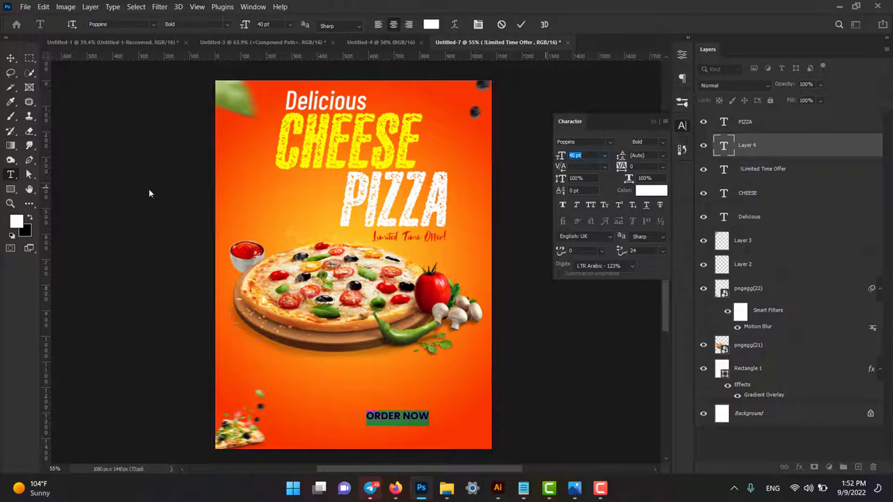
{"action": "key", "text": "ctrl+Return"}
Step: Move ORDER NOW to the bottom-right corner and apply Faux Italic
{"action": "key", "text": "v"}
{"action": "left_click_drag", "start_coordinate": [434, 438], "coordinate": [456, 443]}
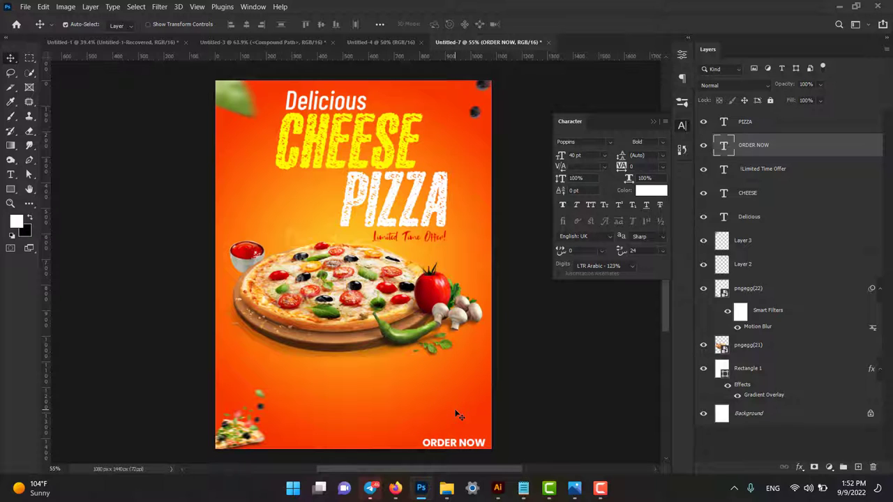
{"action": "key", "text": "Right"}
{"action": "left_click", "coordinate": [566, 204]}
{"action": "left_click", "coordinate": [576, 205]}
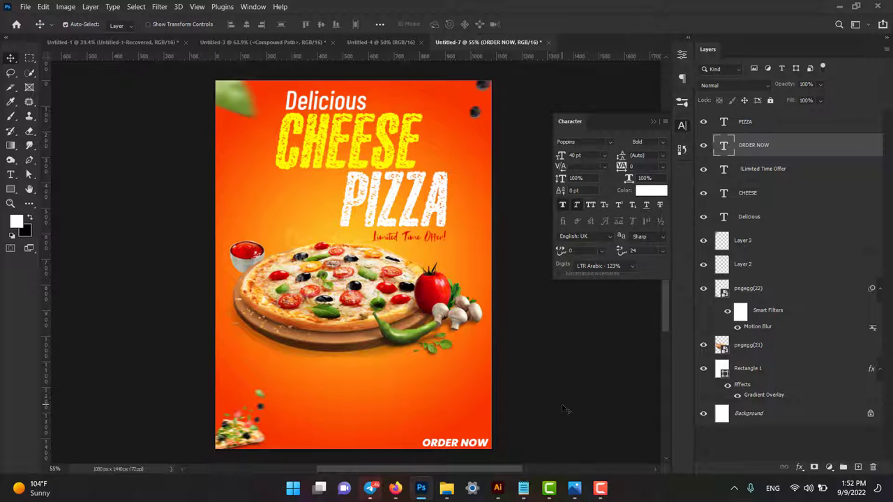
{"action": "key", "text": "Left"}
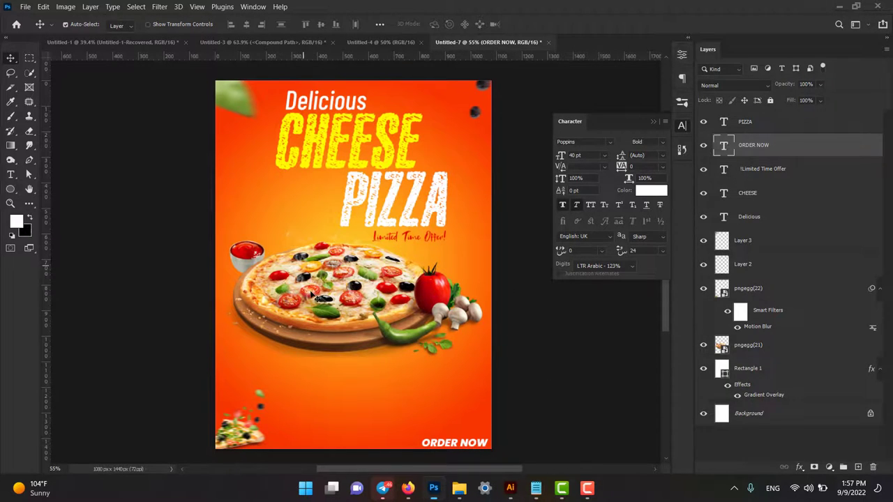
Step: Draw a yellow-filled circle over the lower pizza board above pngegg(21)
{"action": "left_click", "coordinate": [318, 298]}
{"action": "left_click", "coordinate": [12, 190]}
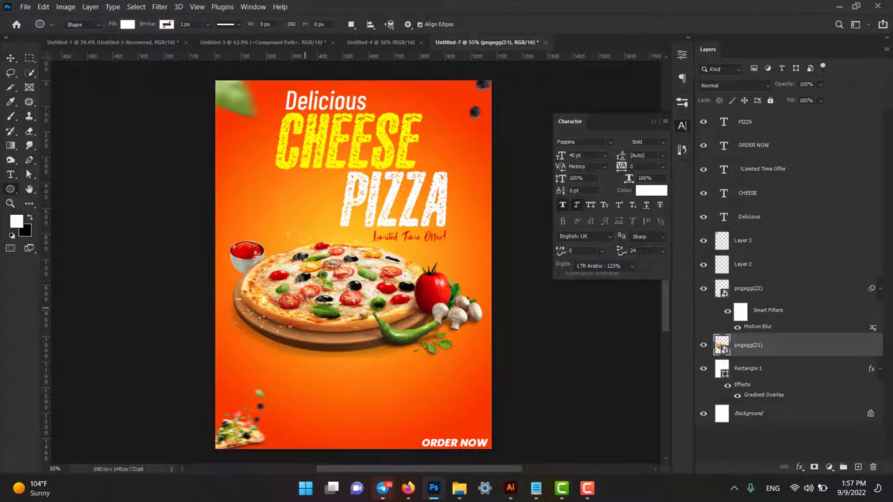
{"action": "left_click_drag", "start_coordinate": [304, 307], "coordinate": [363, 364]}
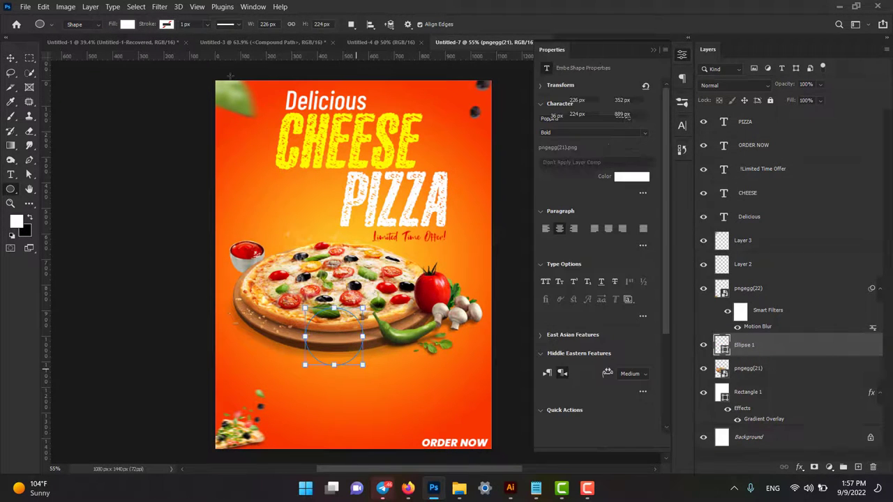
{"action": "left_click", "coordinate": [128, 25]}
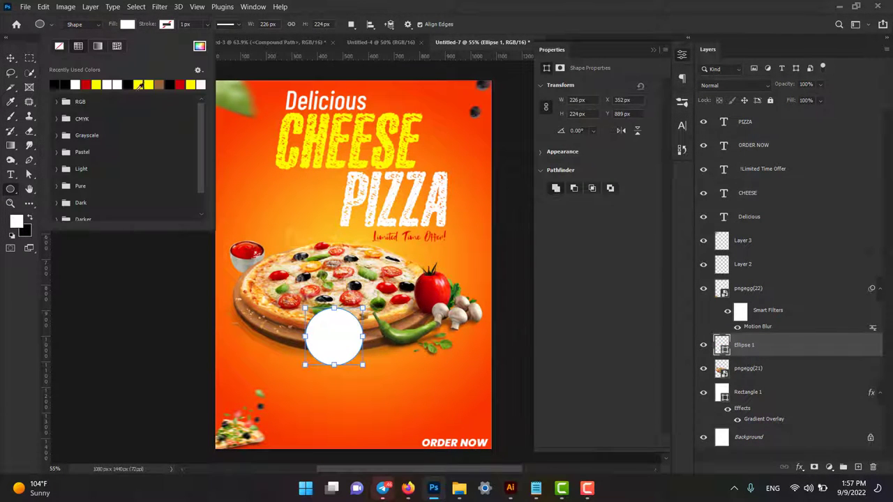
{"action": "left_click", "coordinate": [139, 85]}
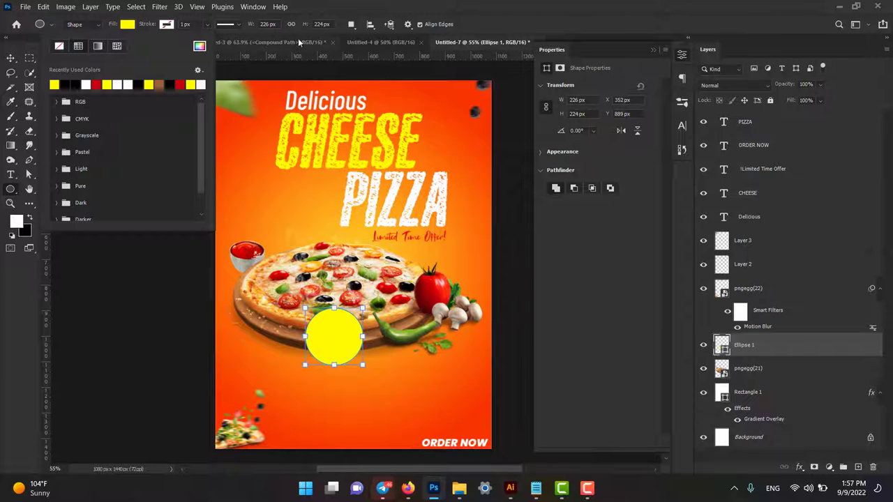
Step: Apply a Ripple distortion to the circle as a smart filter
{"action": "left_click", "coordinate": [160, 7]}
{"action": "left_click", "coordinate": [160, 7]}
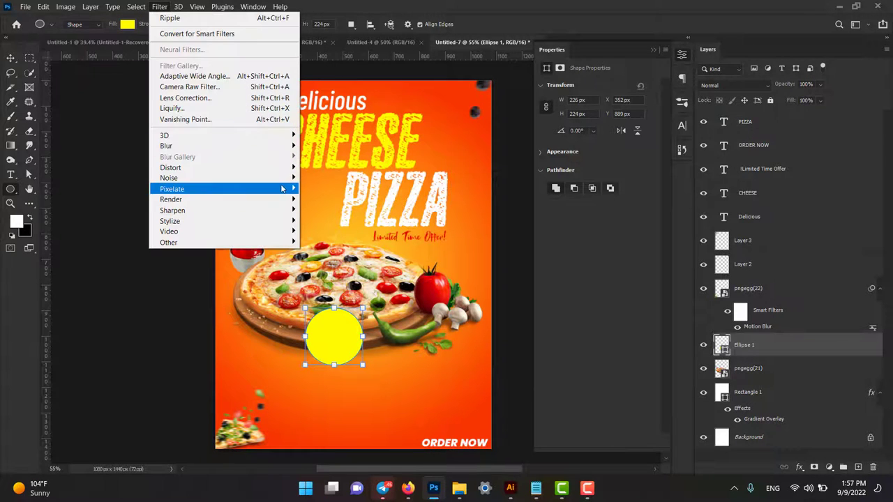
{"action": "mouse_move", "coordinate": [170, 168]}
{"action": "left_click", "coordinate": [324, 197]}
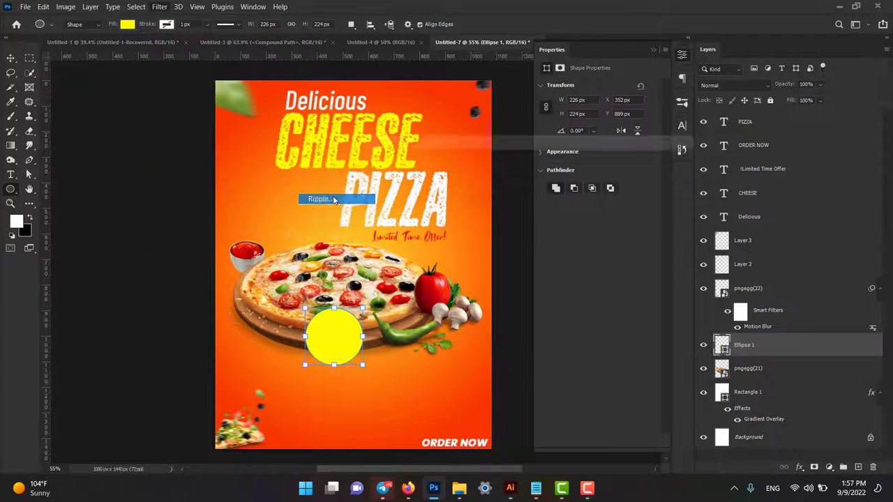
{"action": "left_click", "coordinate": [457, 190]}
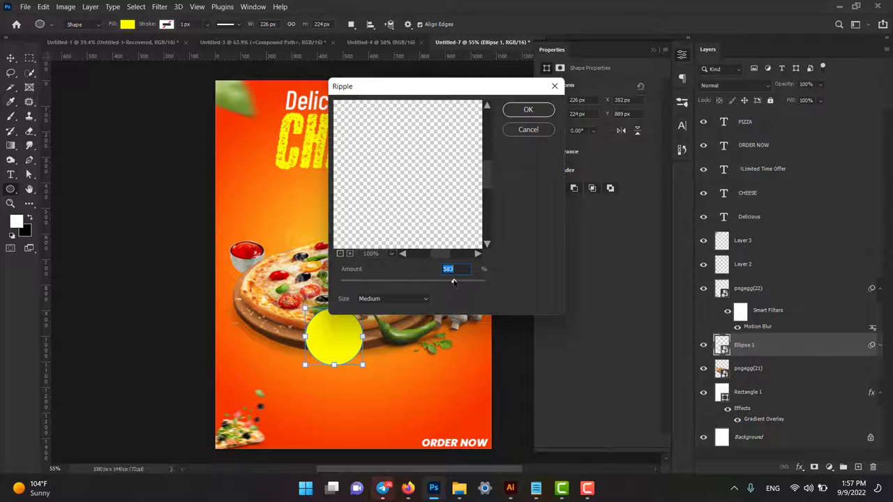
{"action": "left_click", "coordinate": [525, 110]}
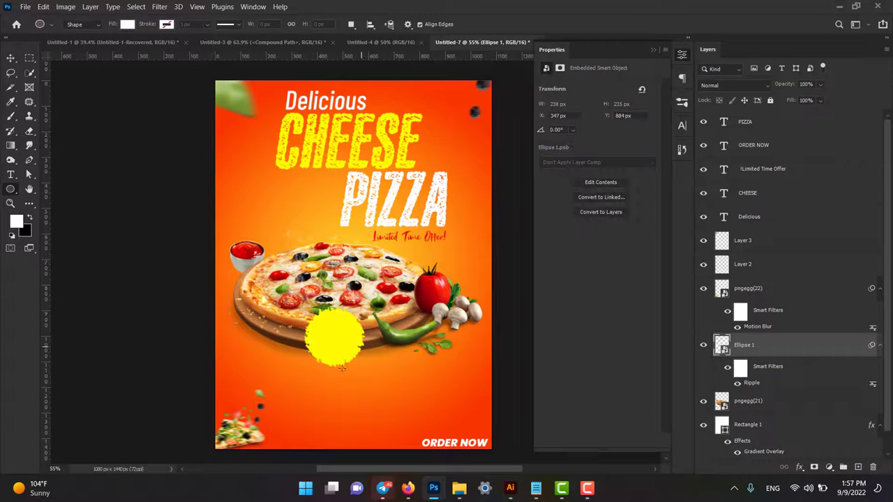
{"action": "left_click", "coordinate": [10, 58]}
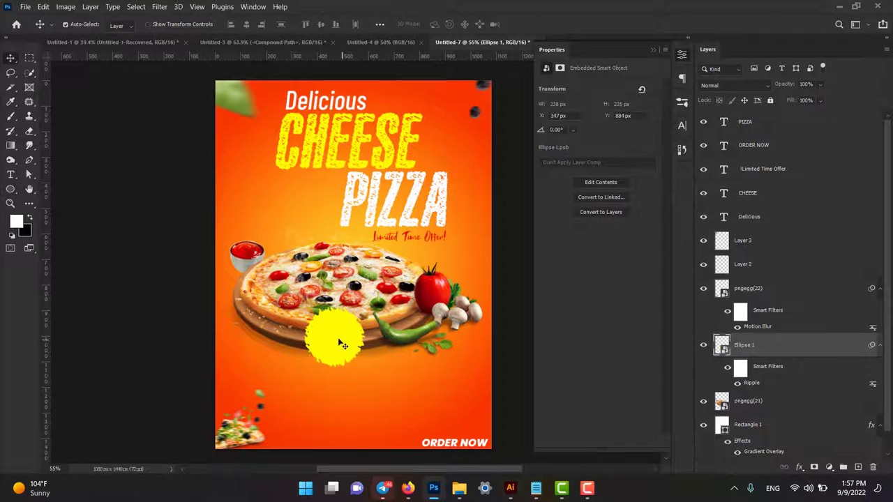
Step: Nudge the splash right and add left-aligned 'UP TO 50% OFF' text below it
{"action": "key", "text": "Right"}
{"action": "key", "text": "Right"}
{"action": "key", "text": "Right"}
{"action": "key", "text": "Right"}
{"action": "key", "text": "t"}
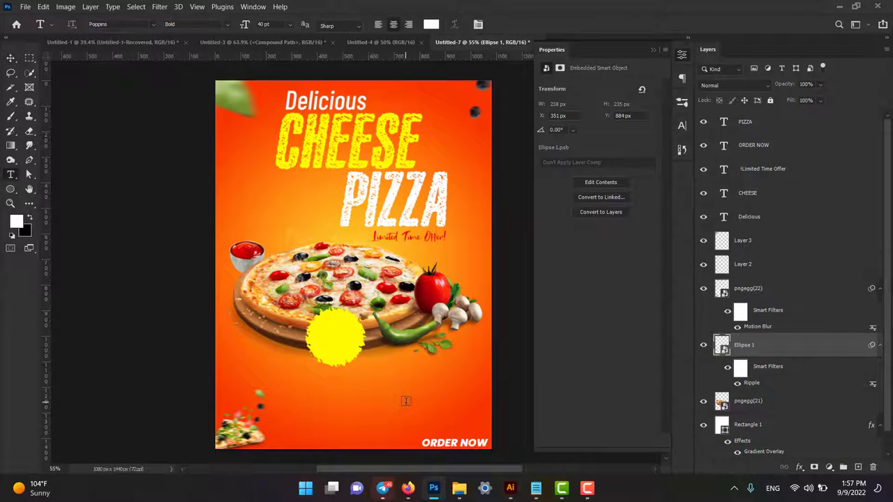
{"action": "left_click", "coordinate": [406, 401]}
{"action": "type", "text": "UP"}
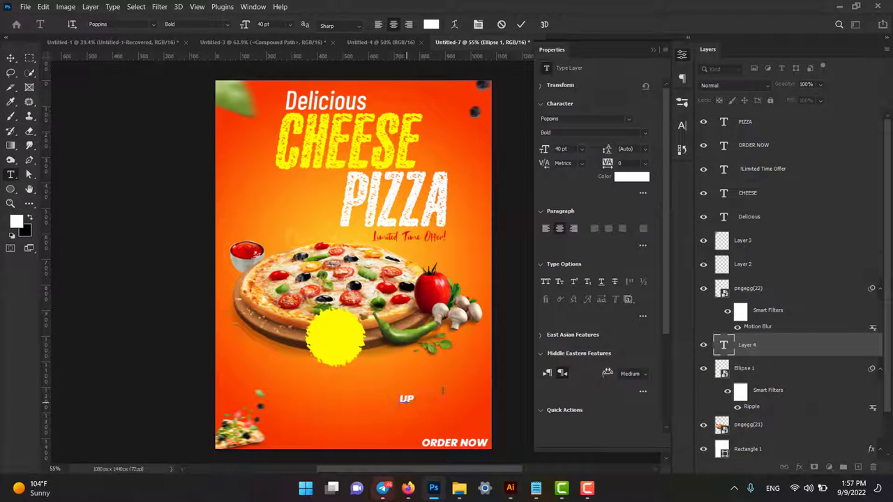
{"action": "type", "text": " TO 50"}
{"action": "type", "text": "% O"}
{"action": "type", "text": "FF"}
{"action": "key", "text": "ctrl+a"}
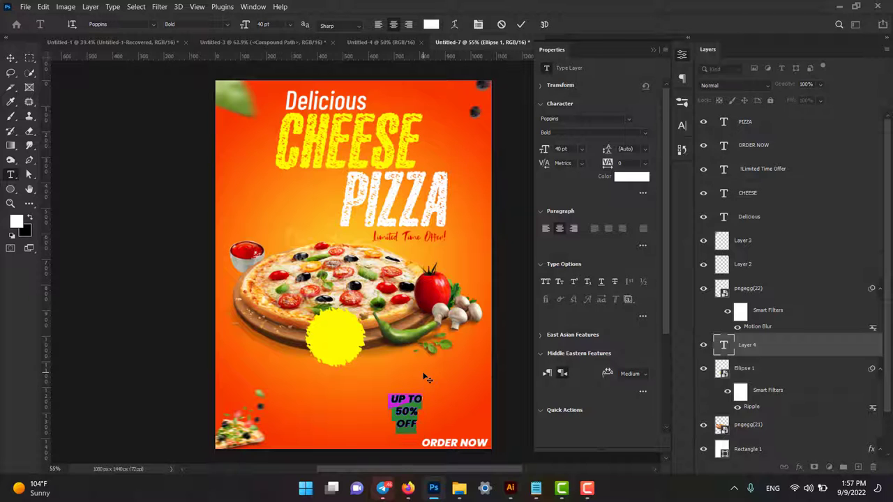
{"action": "left_click", "coordinate": [546, 229]}
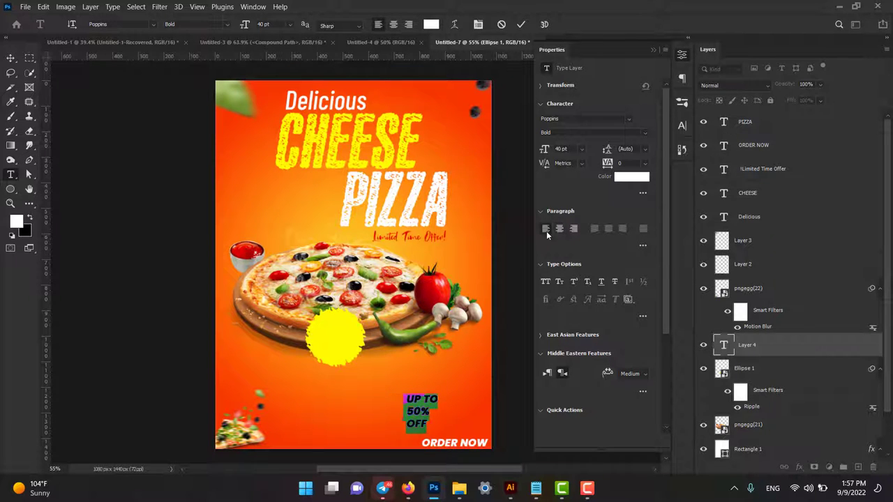
Step: Enlarge the 50 to 52 pt, set leading to 33 pt, and commit
{"action": "double_click", "coordinate": [416, 411]}
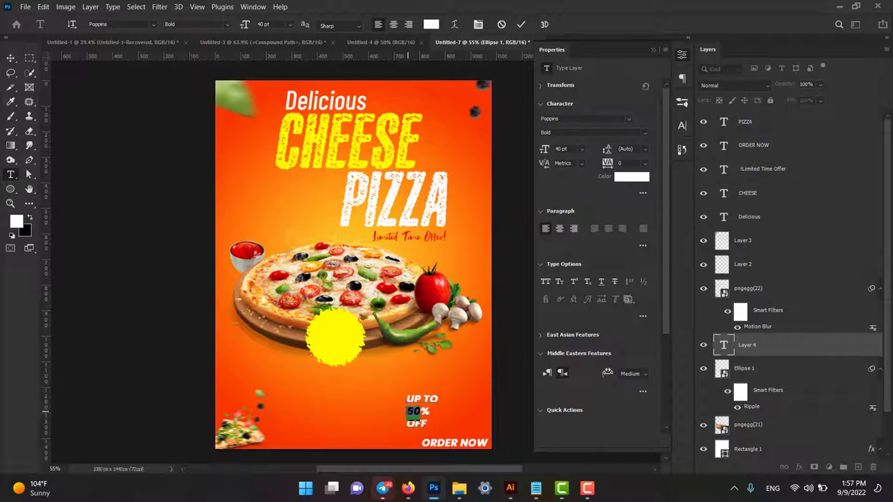
{"action": "mouse_move", "coordinate": [549, 151]}
{"action": "left_mouse_down"}
{"action": "mouse_move", "coordinate": [542, 159]}
{"action": "mouse_move", "coordinate": [562, 156]}
{"action": "left_mouse_up"}
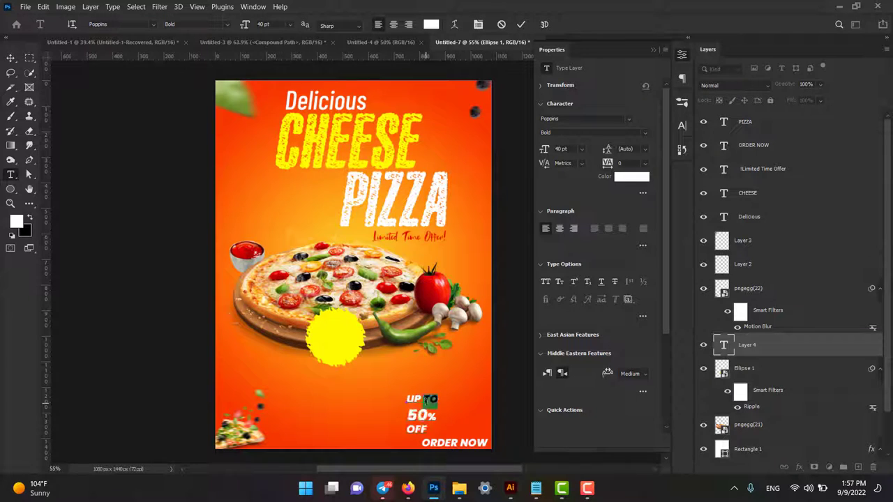
{"action": "left_click_drag", "start_coordinate": [406, 394], "coordinate": [438, 436]}
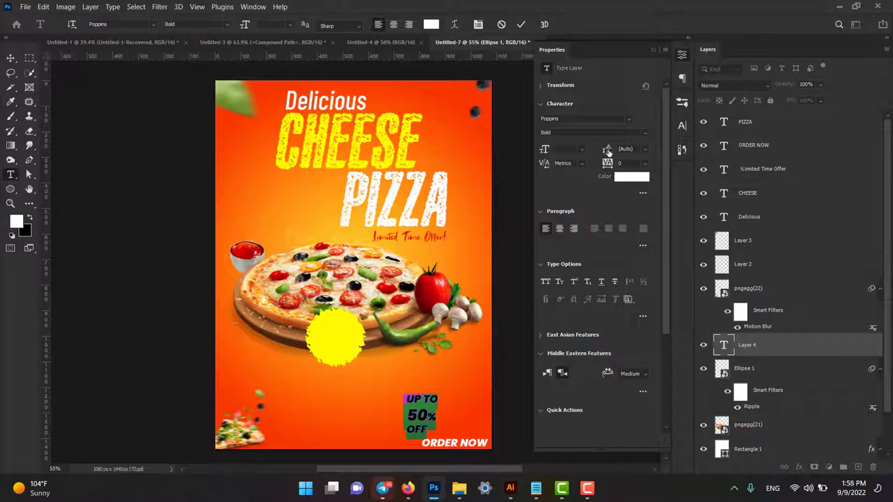
{"action": "mouse_move", "coordinate": [607, 151]}
{"action": "left_mouse_down"}
{"action": "mouse_move", "coordinate": [598, 153]}
{"action": "mouse_move", "coordinate": [609, 165]}
{"action": "left_mouse_up"}
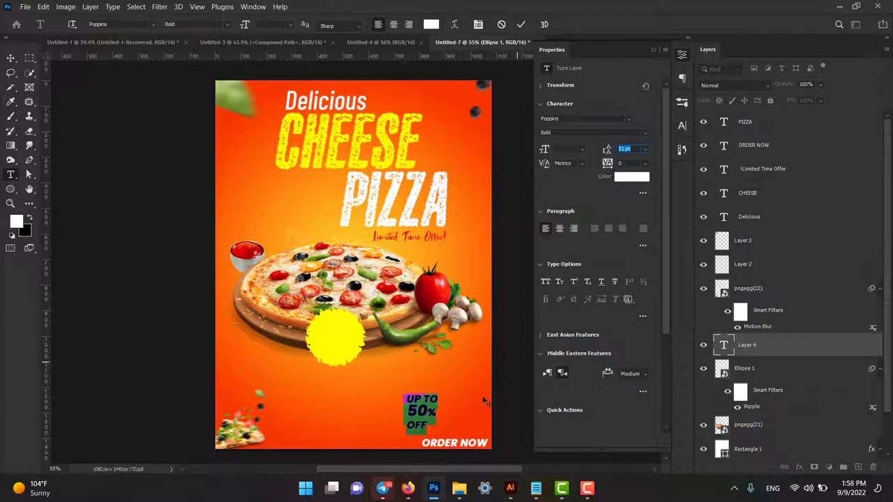
{"action": "mouse_move", "coordinate": [408, 410]}
{"action": "left_mouse_down"}
{"action": "mouse_move", "coordinate": [432, 413]}
{"action": "mouse_move", "coordinate": [342, 344]}
{"action": "left_mouse_up"}
{"action": "left_click", "coordinate": [11, 57]}
Step: Make the badge text black (#000000), move it lower, and set leading to 56 pt
{"action": "left_click", "coordinate": [631, 176]}
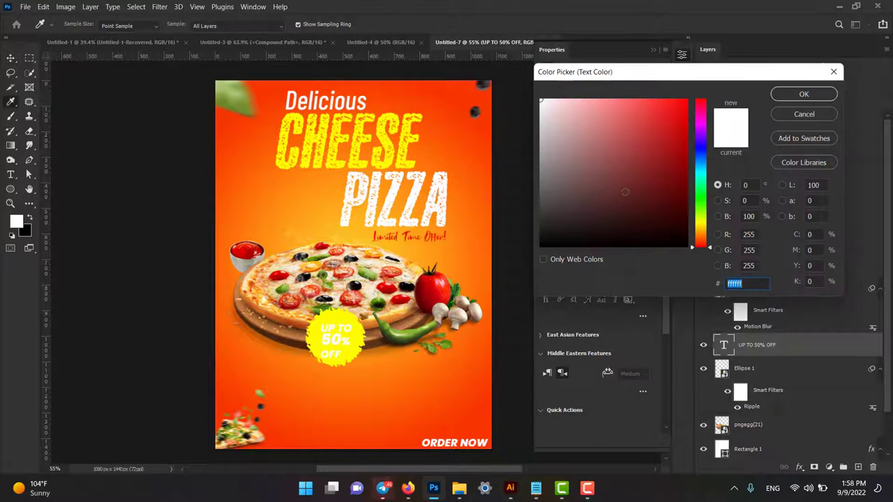
{"action": "type", "text": "000000"}
{"action": "left_click", "coordinate": [795, 97]}
{"action": "scroll", "coordinate": [376, 355], "scroll_direction": "up", "scroll_amount": 5}
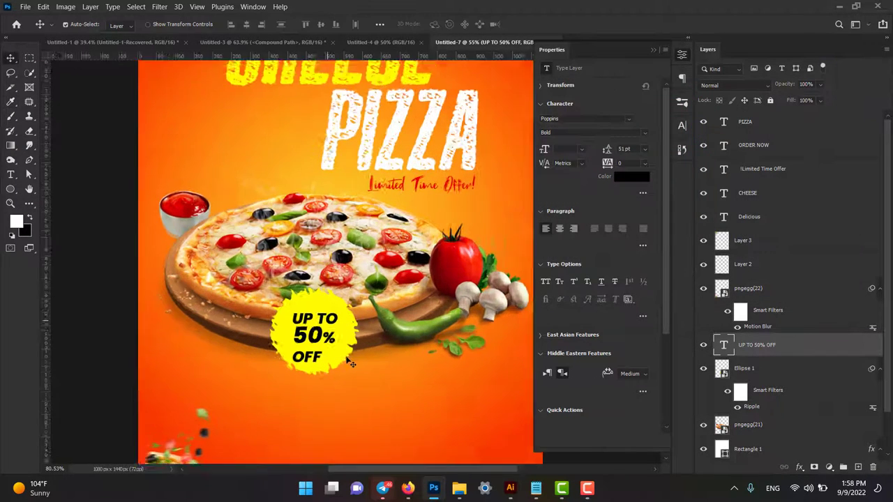
{"action": "left_click_drag", "start_coordinate": [312, 289], "coordinate": [312, 300]}
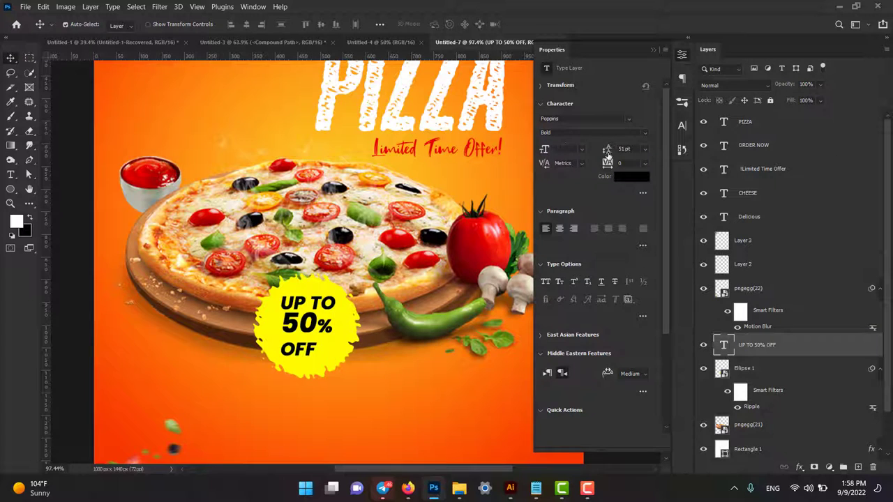
{"action": "mouse_move", "coordinate": [607, 151]}
{"action": "left_mouse_down"}
{"action": "mouse_move", "coordinate": [595, 155]}
{"action": "mouse_move", "coordinate": [631, 150]}
{"action": "left_mouse_up"}
{"action": "key", "text": "t"}
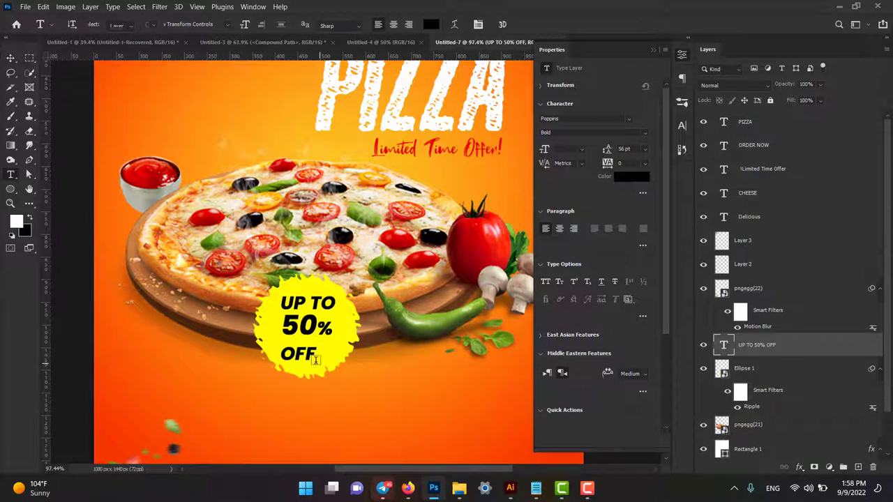
Step: Delete the word OFF from the badge text, leaving UP TO 50%
{"action": "left_click", "coordinate": [315, 360]}
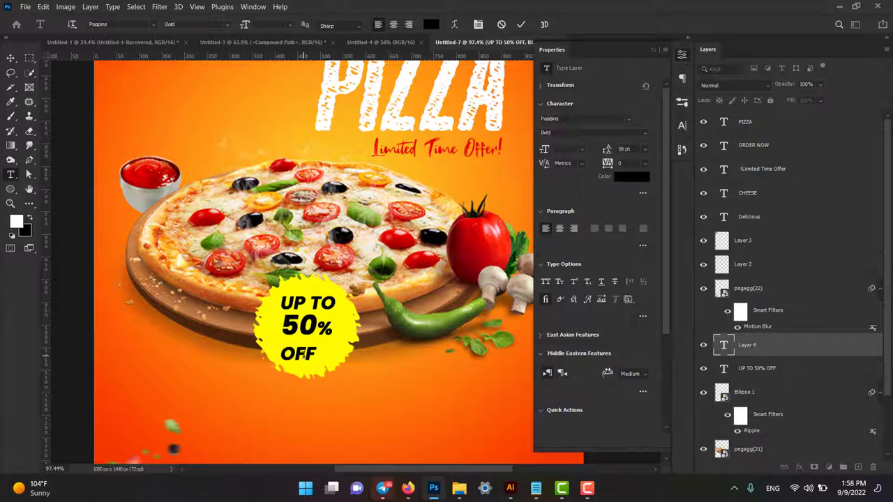
{"action": "double_click", "coordinate": [298, 354]}
{"action": "key", "text": "BackSpace"}
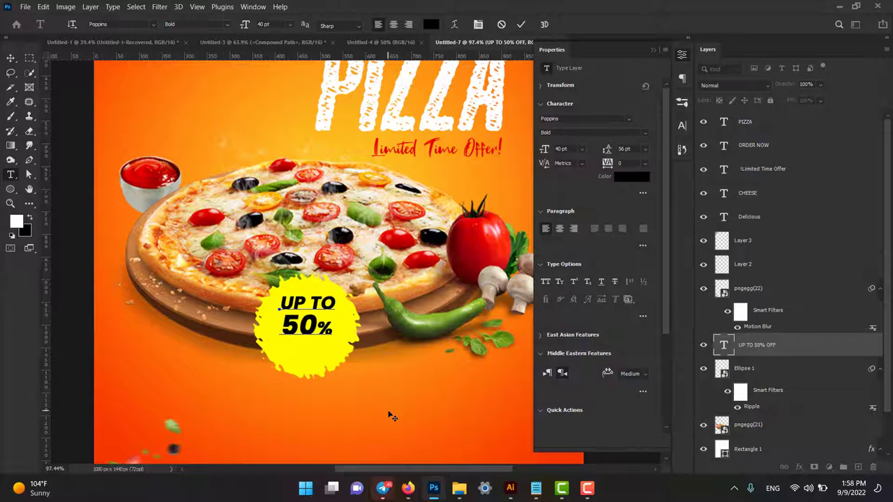
{"action": "key", "text": "Escape"}
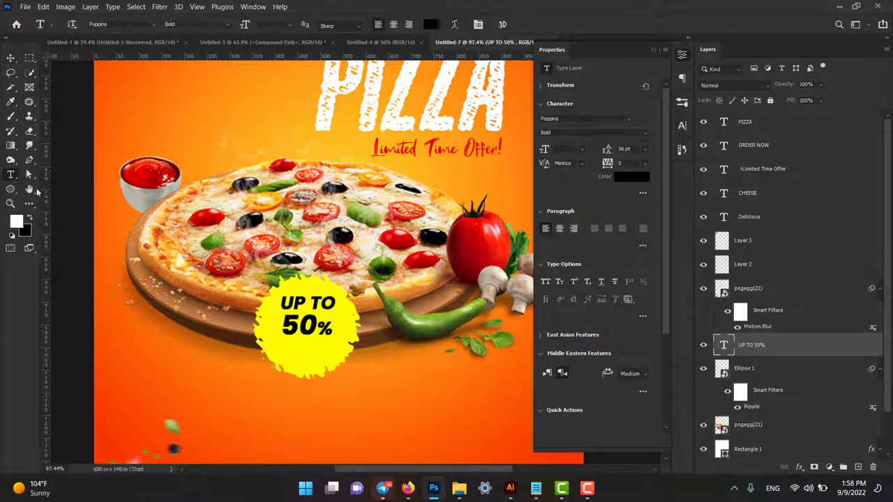
Step: Add OFF as its own text layer and align it under 50% on the badge
{"action": "left_click", "coordinate": [408, 383]}
{"action": "type", "text": "OFF"}
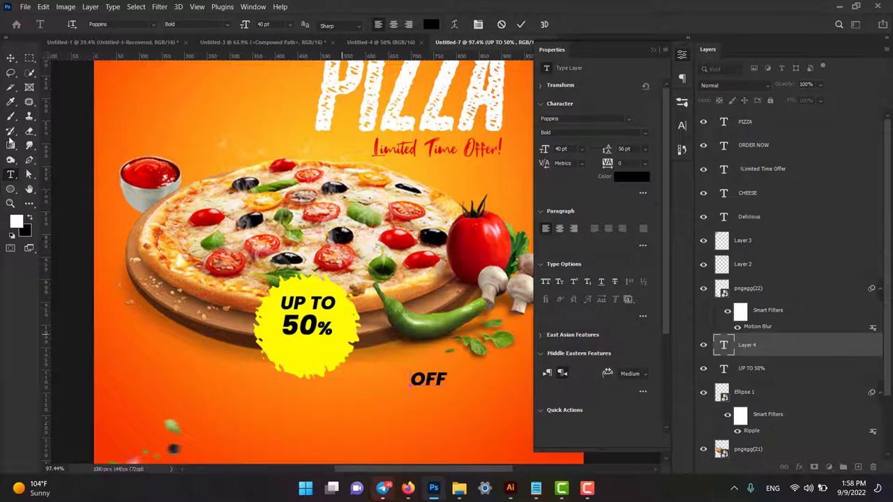
{"action": "left_click", "coordinate": [11, 58]}
{"action": "mouse_move", "coordinate": [426, 379]}
{"action": "left_mouse_down"}
{"action": "mouse_move", "coordinate": [303, 352]}
{"action": "mouse_move", "coordinate": [312, 353]}
{"action": "left_mouse_up"}
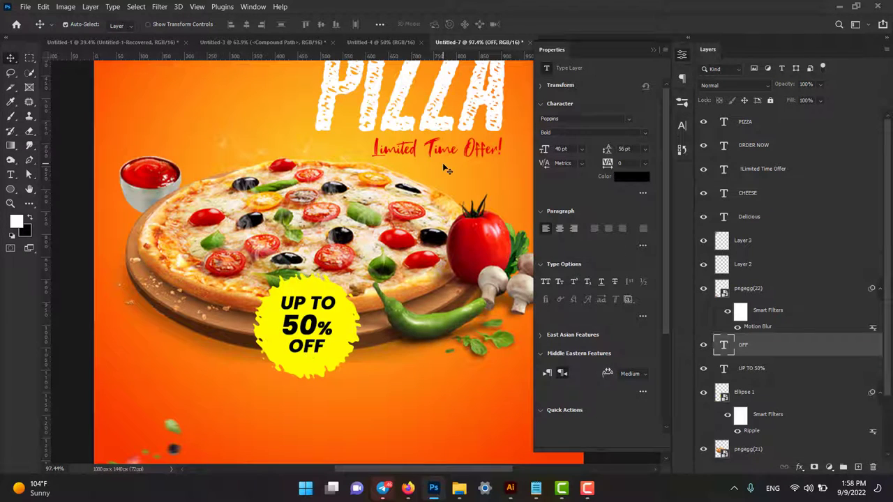
{"action": "key", "text": "Left"}
{"action": "key", "text": "Left"}
{"action": "key", "text": "Left"}
{"action": "key", "text": "Left"}
{"action": "key", "text": "Left"}
{"action": "key", "text": "Left"}
{"action": "key", "text": "Left"}
{"action": "key", "text": "Left"}
{"action": "key", "text": "Left"}
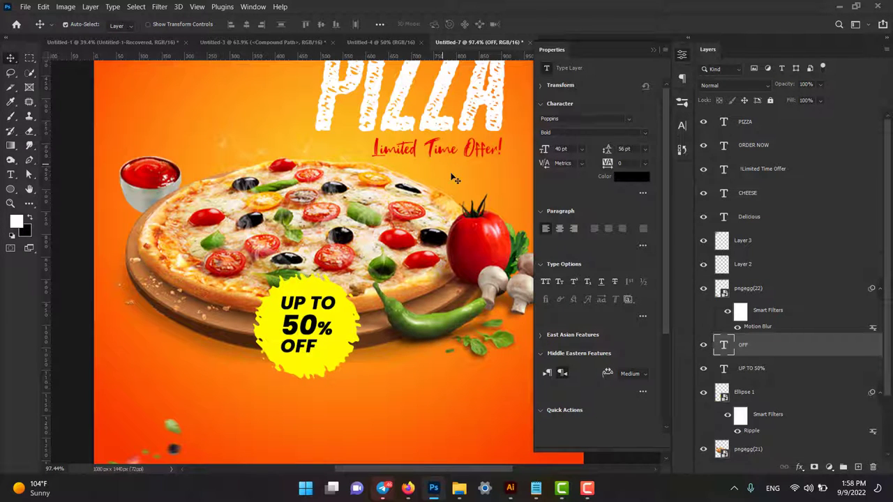
{"action": "left_click", "coordinate": [336, 347], "text": "shift"}
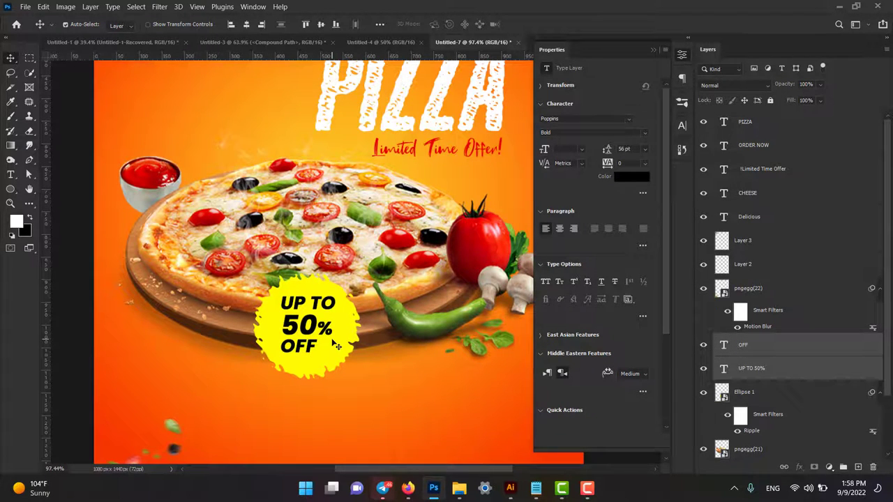
{"action": "key", "text": "Down"}
{"action": "key", "text": "Down"}
{"action": "key", "text": "Down"}
{"action": "key", "text": "Down"}
{"action": "key", "text": "Down"}
{"action": "key", "text": "Down"}
{"action": "key", "text": "Down"}
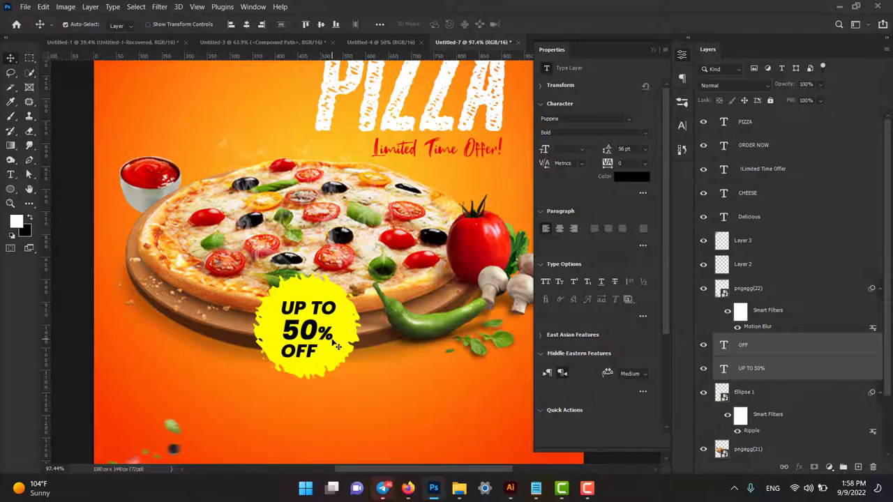
{"action": "left_click", "coordinate": [245, 391]}
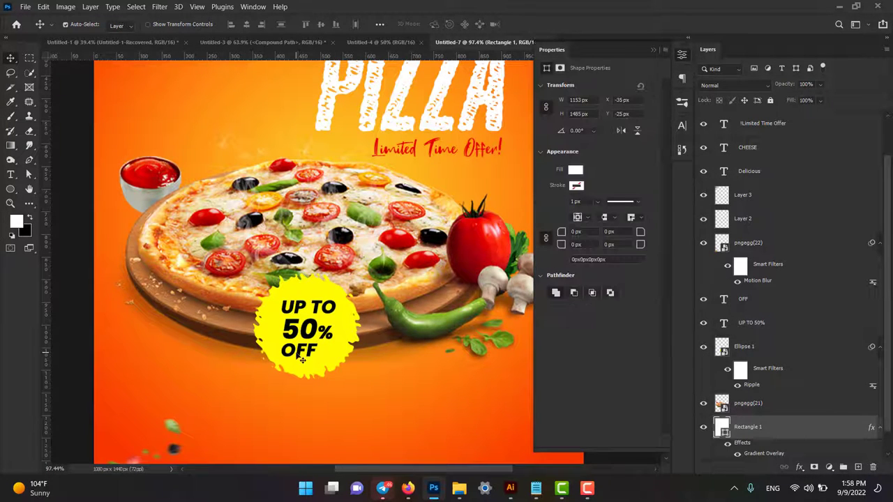
{"action": "left_click", "coordinate": [307, 359]}
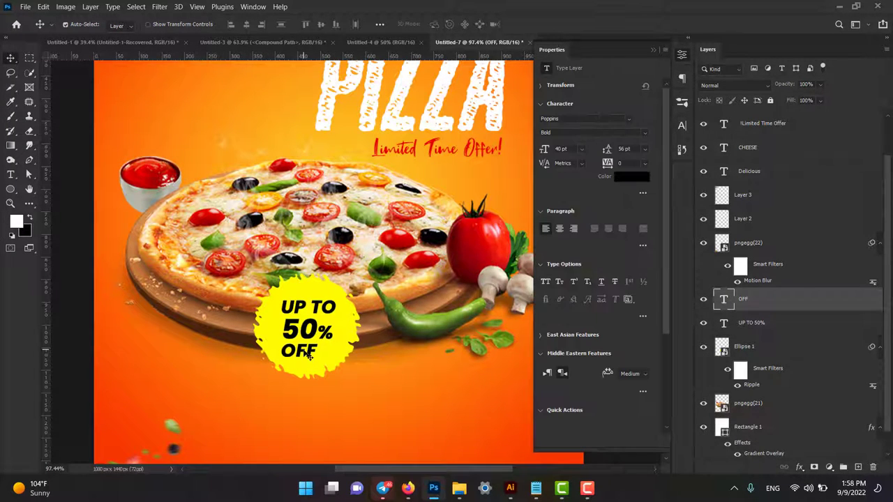
{"action": "key", "text": "Up"}
{"action": "key", "text": "Up"}
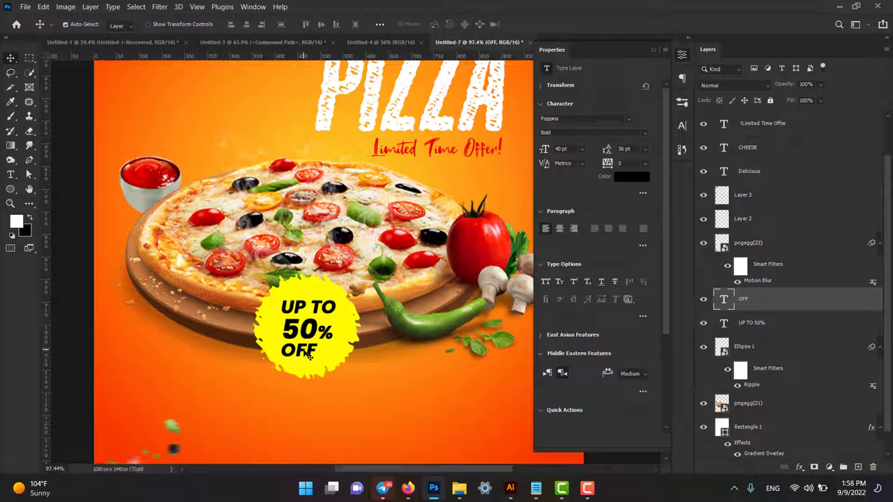
Step: Recolour the 50% figure red (#c2020f)
{"action": "key", "text": "t"}
{"action": "left_click_drag", "start_coordinate": [282, 319], "coordinate": [333, 356]}
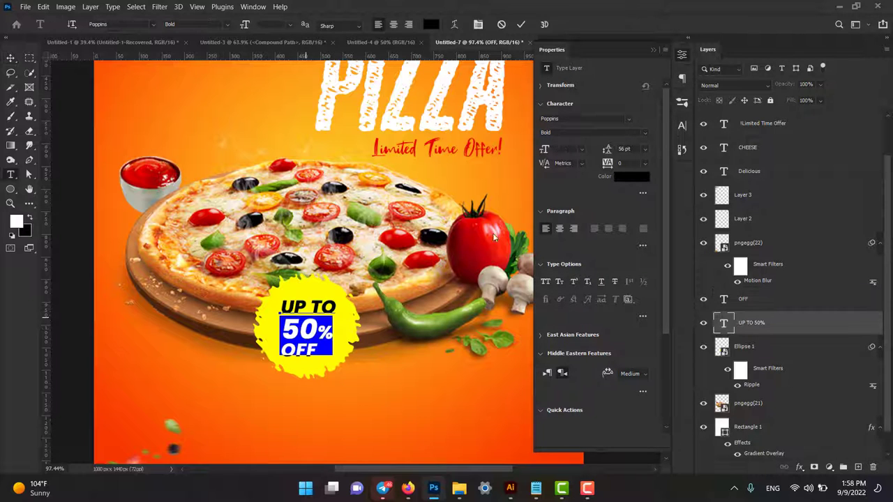
{"action": "left_click", "coordinate": [630, 176]}
{"action": "type", "text": "c2020f"}
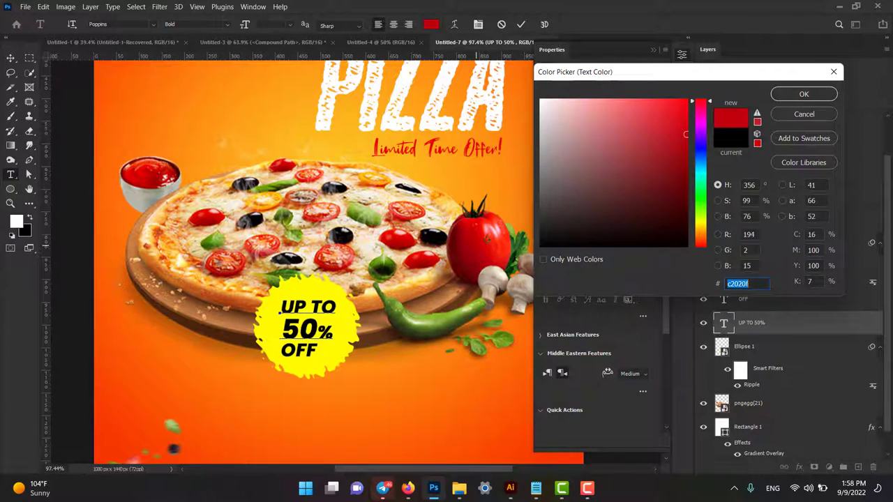
{"action": "left_click", "coordinate": [802, 93]}
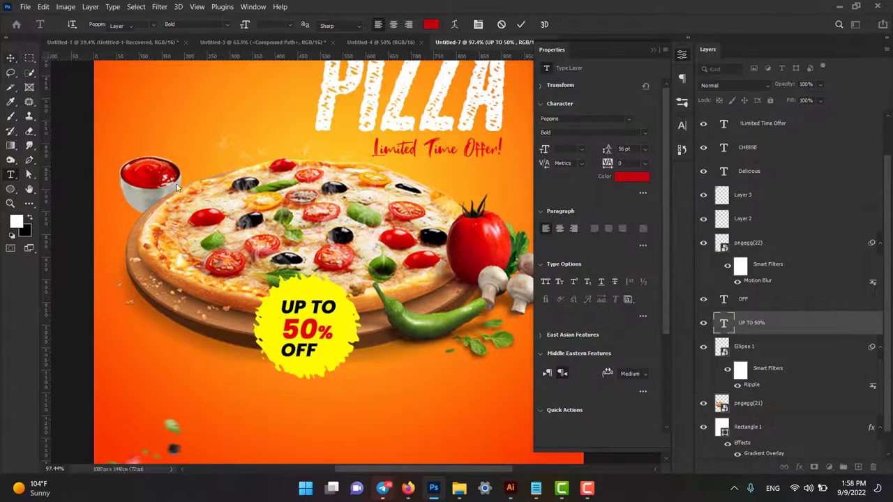
{"action": "key", "text": "ctrl+Return"}
Step: Select the yellow badge shape layer and begin a free transform
{"action": "scroll", "coordinate": [426, 384], "scroll_direction": "down", "scroll_amount": 2}
{"action": "scroll", "coordinate": [426, 384], "scroll_direction": "down", "scroll_amount": 1}
{"action": "scroll", "coordinate": [401, 355], "scroll_direction": "up", "scroll_amount": 3}
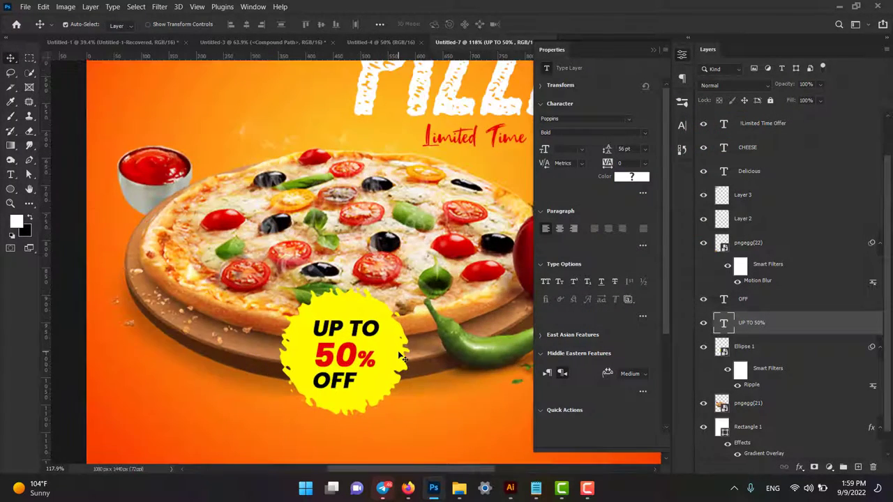
{"action": "left_click", "coordinate": [401, 356], "text": "ctrl"}
{"action": "key", "text": "ctrl+t"}
Step: Scale the rippled badge to 86.62% and shift it up-right behind the text
{"action": "left_click", "coordinate": [461, 198]}
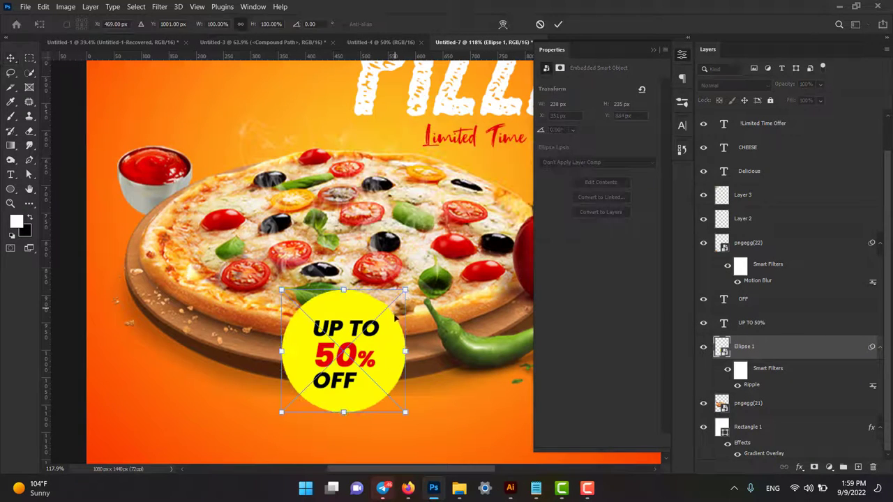
{"action": "left_click_drag", "start_coordinate": [408, 288], "coordinate": [389, 305]}
{"action": "left_click_drag", "start_coordinate": [370, 371], "coordinate": [383, 366]}
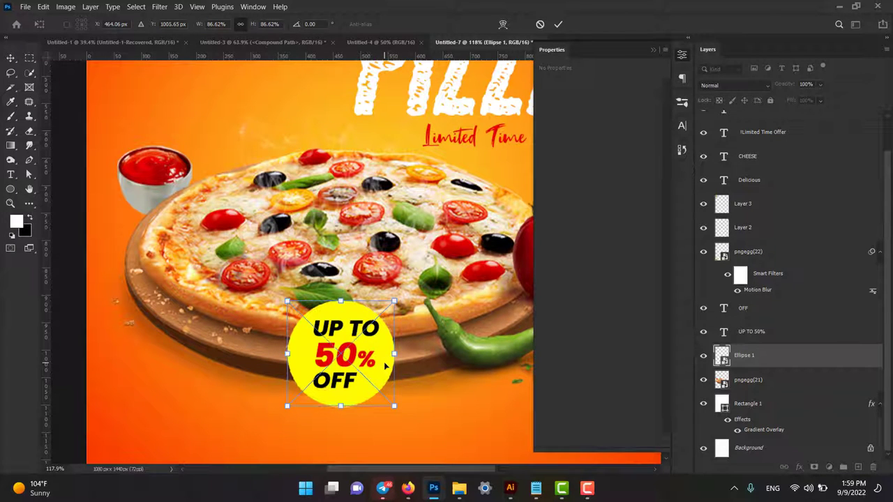
{"action": "key", "text": "Return"}
{"action": "key", "text": "ctrl+alt+f"}
Step: Hide the Properties panel and zoom out to view more of the poster
{"action": "left_click", "coordinate": [650, 51]}
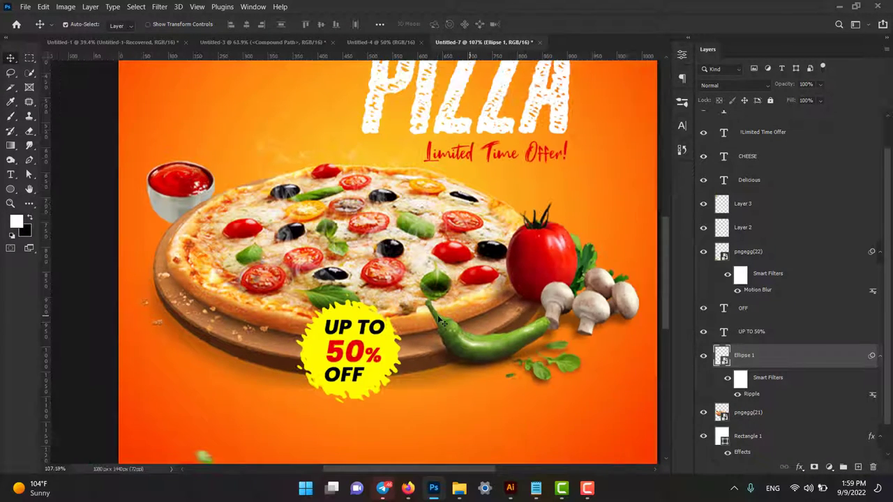
{"action": "key", "text": "ctrl+minus"}
{"action": "key", "text": "ctrl+minus"}
{"action": "key", "text": "h"}
{"action": "scroll", "coordinate": [408, 258], "scroll_direction": "down", "scroll_amount": 1}
{"action": "scroll", "coordinate": [438, 296], "scroll_direction": "down", "scroll_amount": 1}
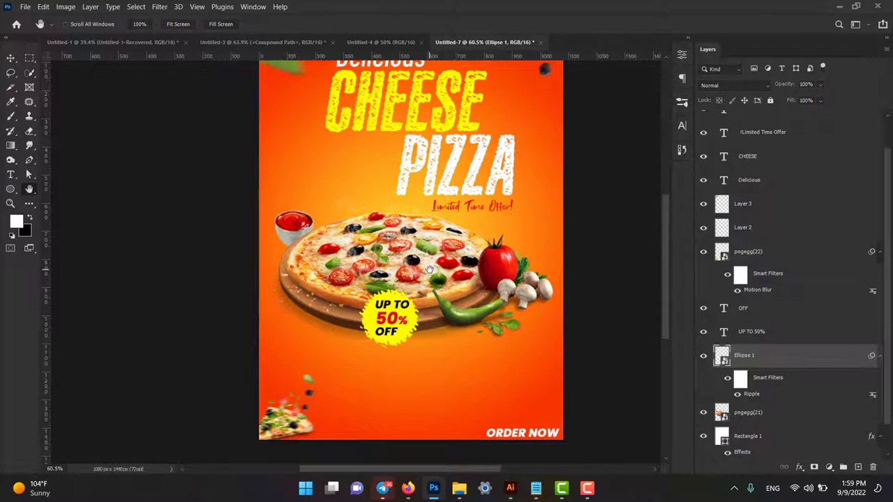
{"action": "scroll", "coordinate": [437, 297], "scroll_direction": "up", "scroll_amount": 1}
Step: On a new layer, paint a smoke wisp above the pizza with the Smoke 40 brush
{"action": "left_click", "coordinate": [856, 466]}
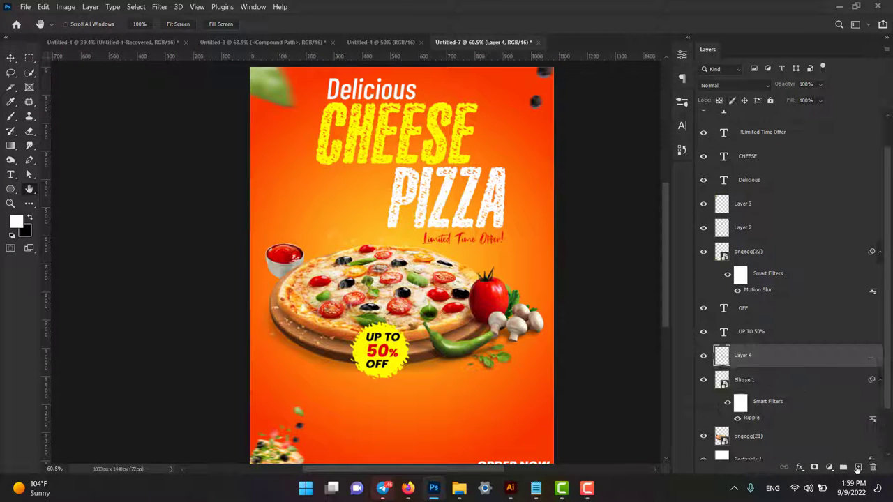
{"action": "left_click", "coordinate": [13, 130]}
{"action": "left_click", "coordinate": [12, 118]}
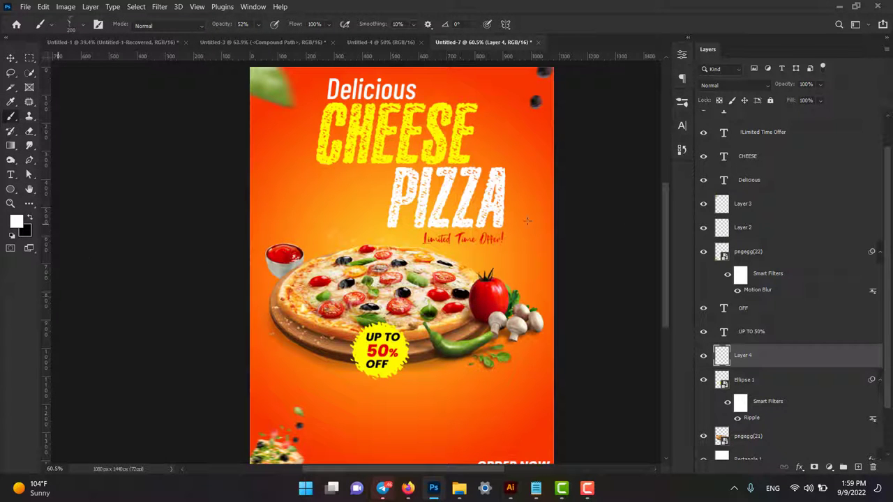
{"action": "left_click", "coordinate": [681, 102]}
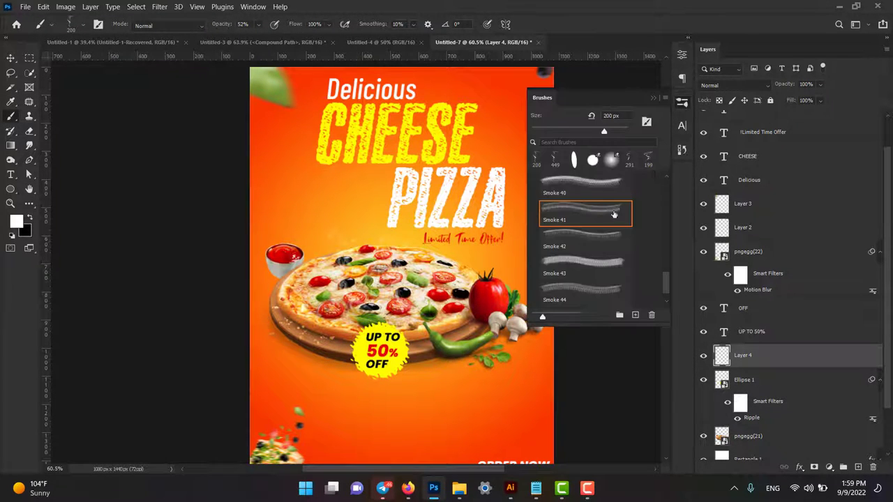
{"action": "left_click", "coordinate": [606, 183]}
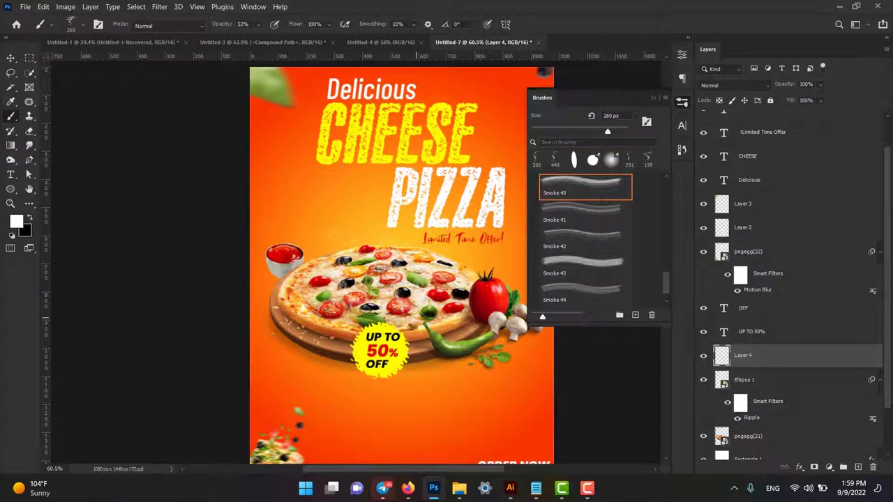
{"action": "left_click", "coordinate": [396, 245]}
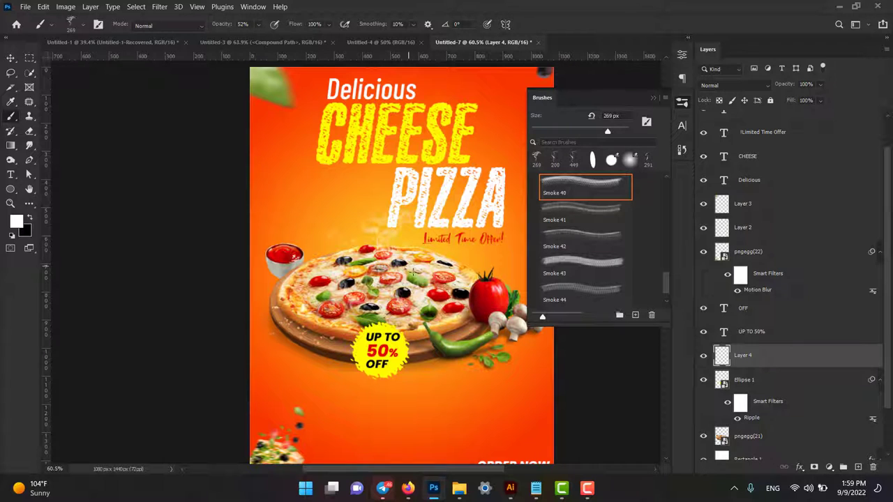
{"action": "key", "text": "ctrl+z"}
{"action": "left_click", "coordinate": [408, 250]}
{"action": "scroll", "coordinate": [424, 291], "scroll_direction": "down", "scroll_amount": 2}
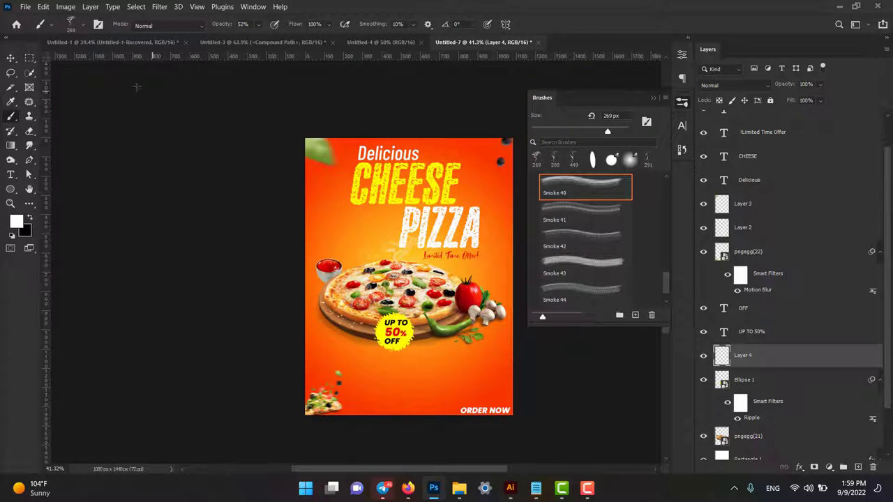
Step: Lower Layer 4's opacity to about 65%
{"action": "left_click", "coordinate": [11, 58]}
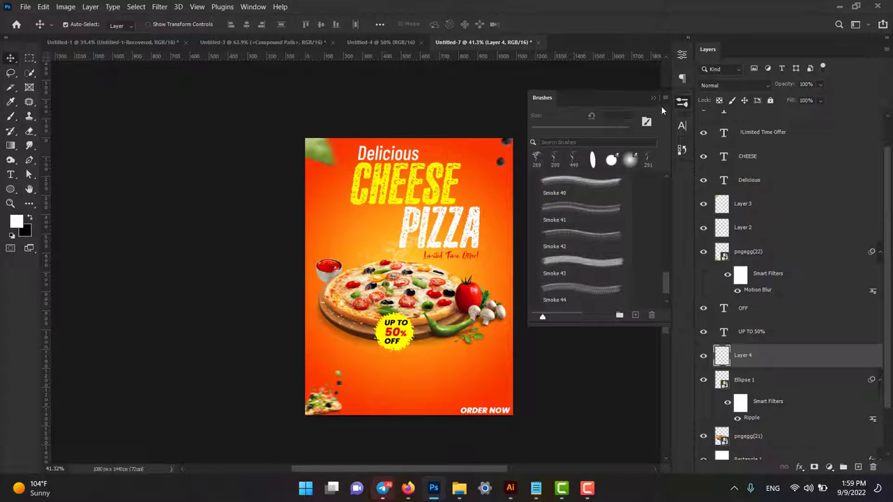
{"action": "left_click", "coordinate": [653, 98]}
{"action": "key", "text": "h"}
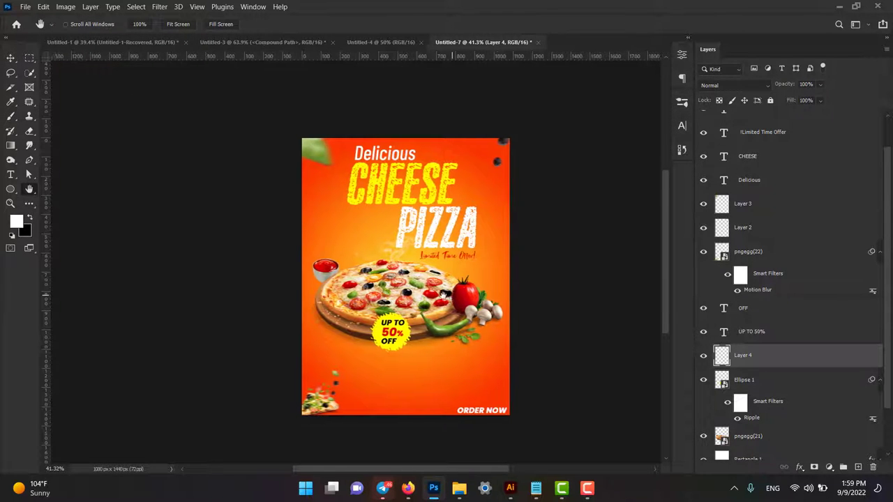
{"action": "scroll", "coordinate": [434, 294], "scroll_direction": "up", "scroll_amount": 1}
{"action": "scroll", "coordinate": [435, 294], "scroll_direction": "up", "scroll_amount": 1}
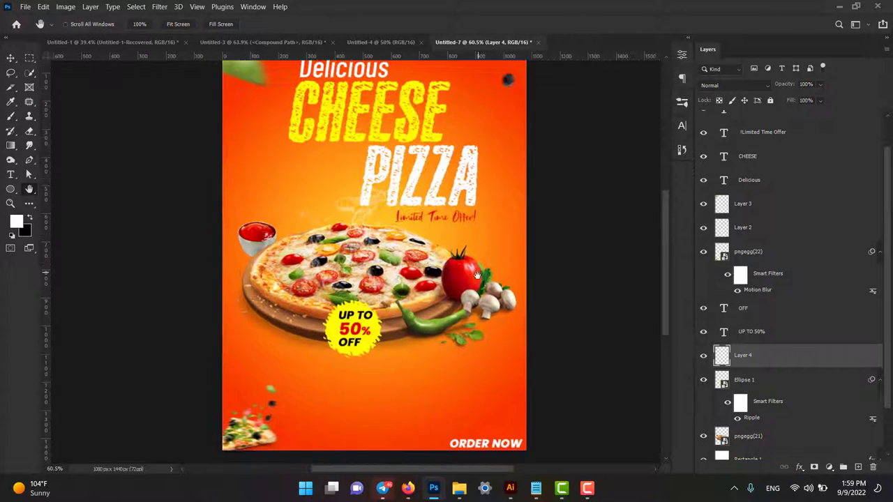
{"action": "scroll", "coordinate": [477, 285], "scroll_direction": "down", "scroll_amount": 1}
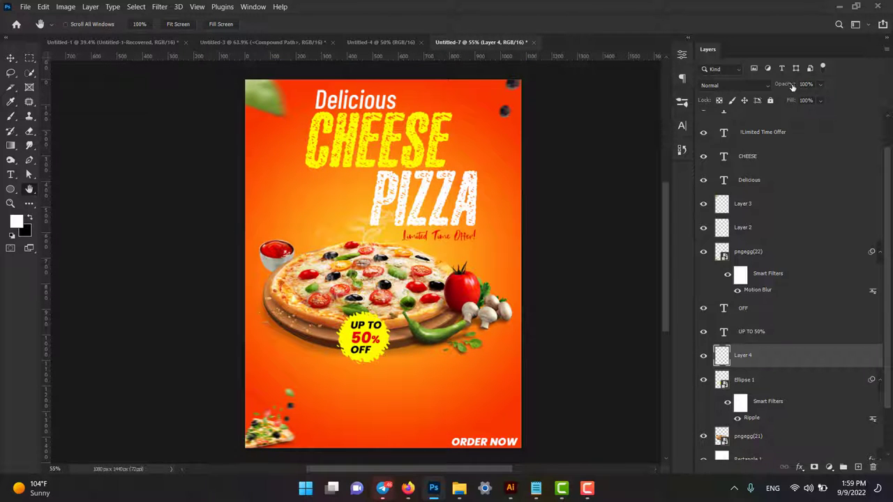
{"action": "left_click_drag", "start_coordinate": [792, 87], "coordinate": [780, 86]}
{"action": "scroll", "coordinate": [612, 247], "scroll_direction": "down", "scroll_amount": 1}
{"action": "scroll", "coordinate": [778, 116], "scroll_direction": "up", "scroll_amount": 2}
{"action": "scroll", "coordinate": [802, 140], "scroll_direction": "up", "scroll_amount": 1}
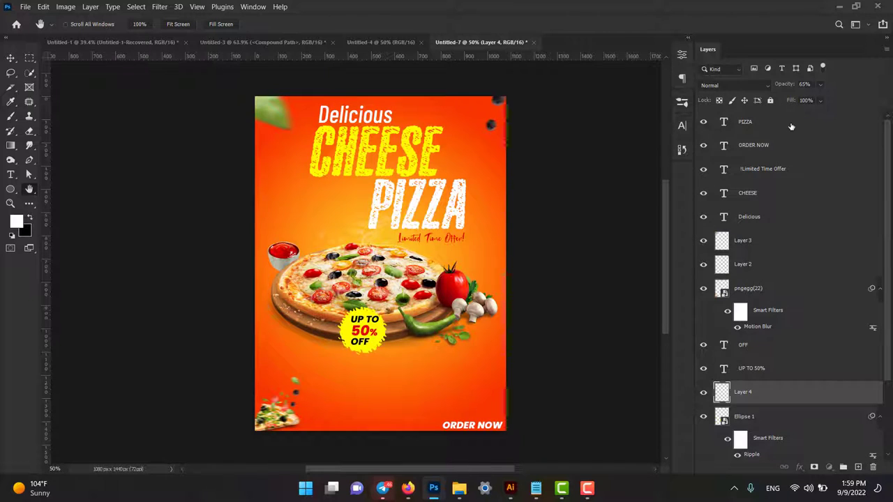
Step: Nudge the yellow 50% OFF badge slightly to the right
{"action": "left_click", "coordinate": [792, 123]}
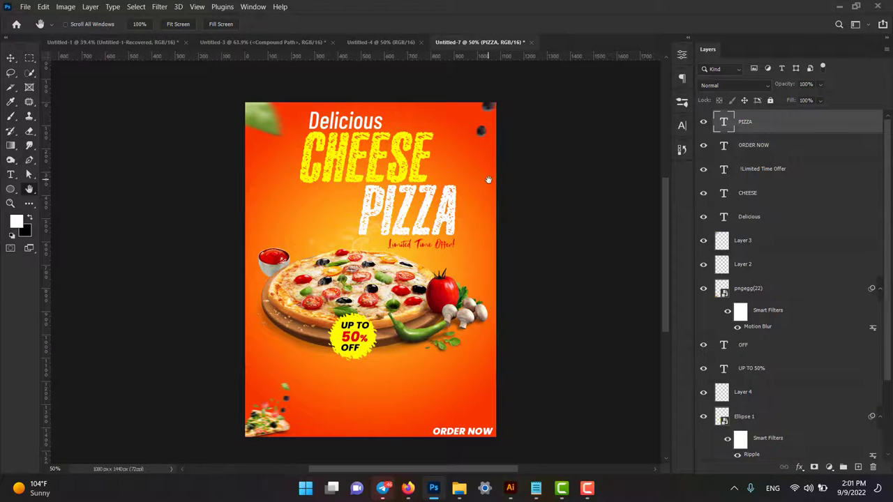
{"action": "key", "text": "v"}
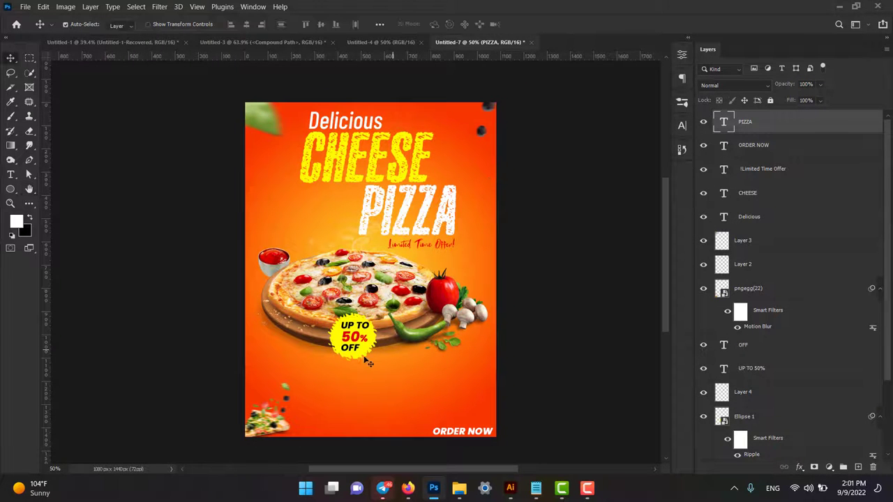
{"action": "left_click", "coordinate": [341, 336]}
{"action": "left_click_drag", "start_coordinate": [341, 335], "coordinate": [344, 330]}
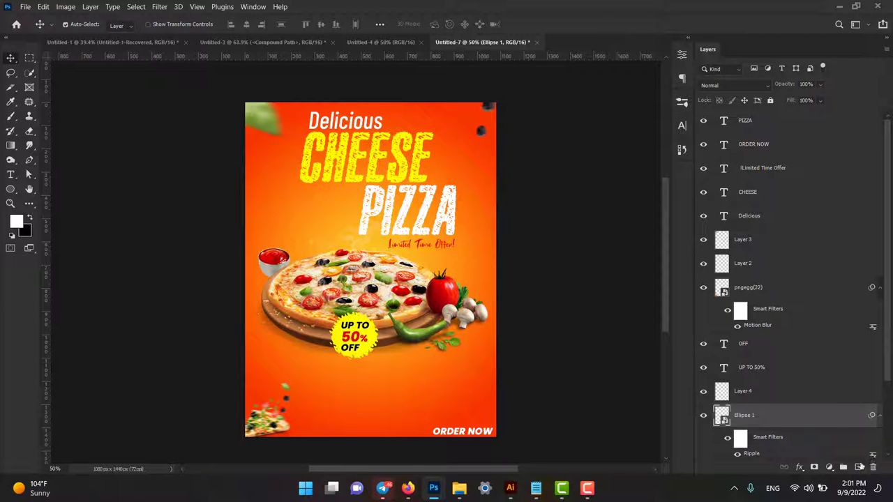
Step: On a new layer, draw two white teardrop accent strokes beside the top of PIZZA's final A
{"action": "left_click", "coordinate": [859, 466]}
{"action": "left_click", "coordinate": [30, 160]}
{"action": "scroll", "coordinate": [472, 195], "scroll_direction": "up", "scroll_amount": 5}
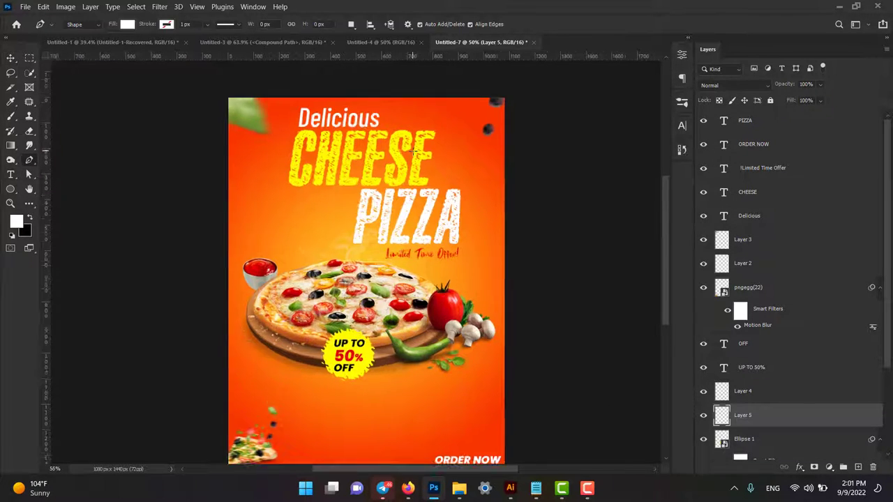
{"action": "scroll", "coordinate": [472, 194], "scroll_direction": "up", "scroll_amount": 1}
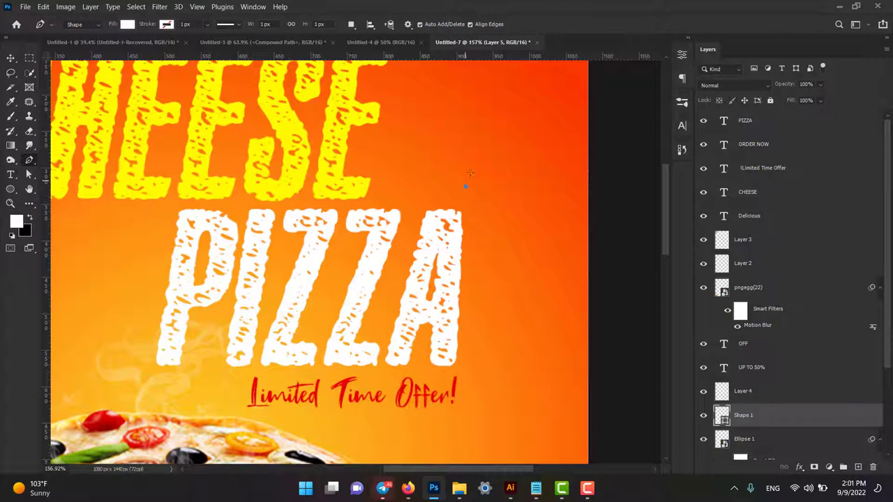
{"action": "left_click", "coordinate": [466, 186]}
{"action": "left_click_drag", "start_coordinate": [473, 161], "coordinate": [494, 163]}
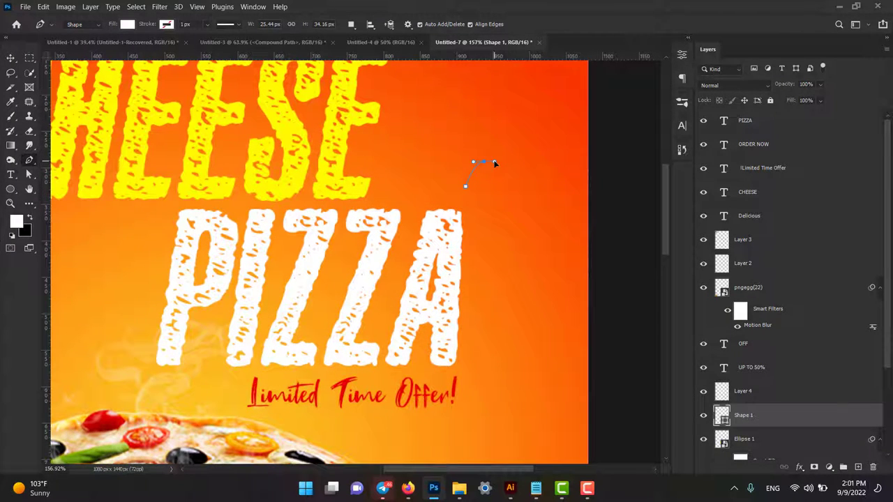
{"action": "left_click", "coordinate": [465, 186]}
{"action": "left_click_drag", "start_coordinate": [480, 183], "coordinate": [513, 165]}
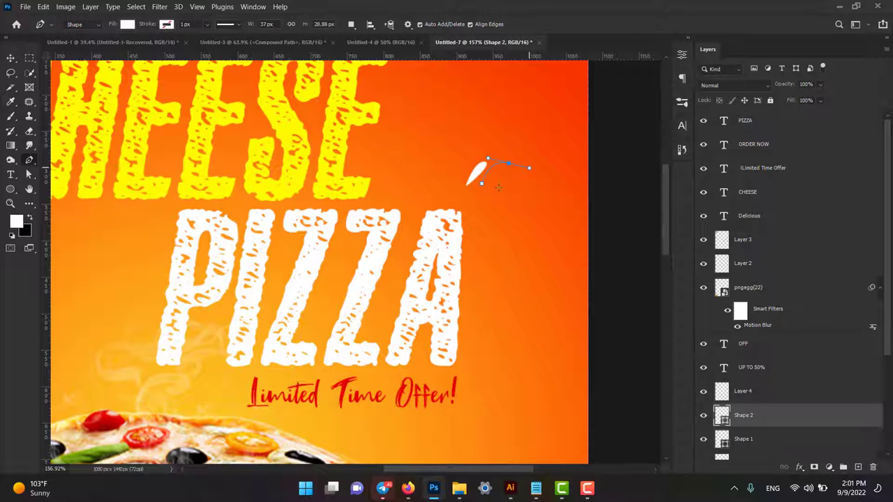
{"action": "left_click", "coordinate": [481, 184]}
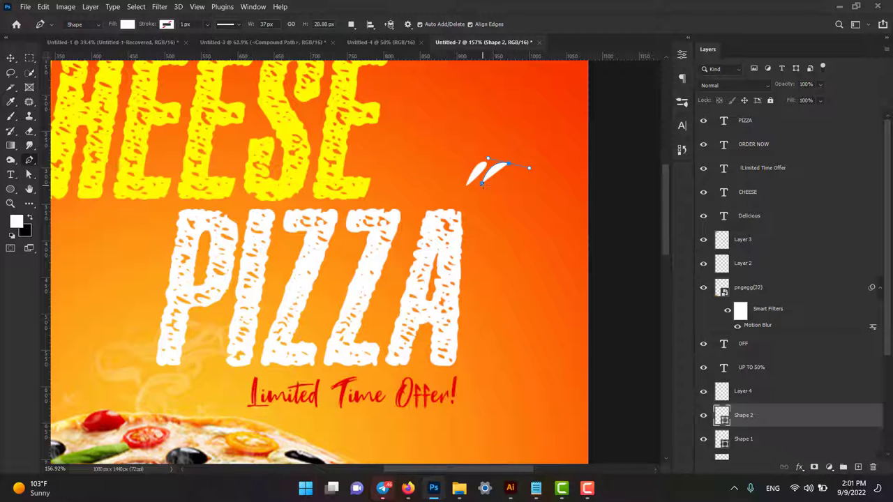
Step: Copy a stroke, rotate the copy about 32 degrees, and merge all three strokes into one layer
{"action": "left_click", "coordinate": [10, 58]}
{"action": "mouse_move", "coordinate": [489, 178]}
{"action": "left_mouse_down"}
{"action": "mouse_move", "coordinate": [494, 190]}
{"action": "mouse_move", "coordinate": [474, 185]}
{"action": "mouse_move", "coordinate": [493, 201]}
{"action": "mouse_move", "coordinate": [520, 202]}
{"action": "left_mouse_up"}
{"action": "key", "text": "ctrl+t"}
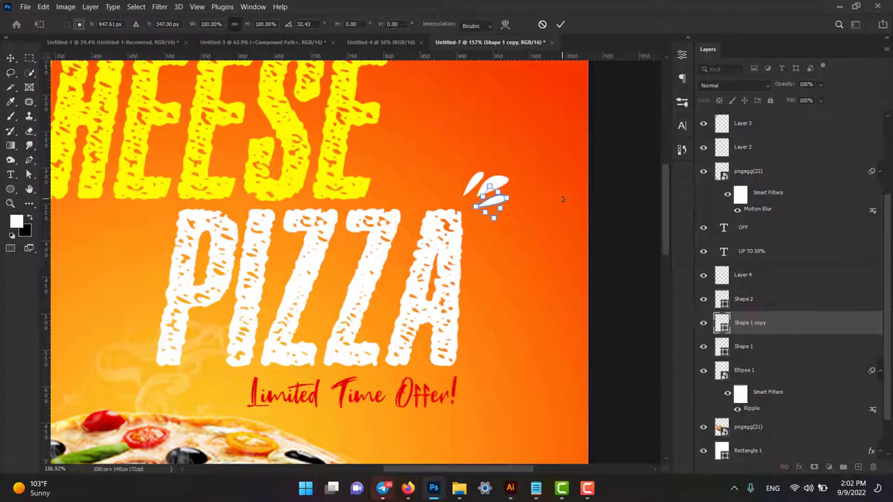
{"action": "key", "text": "Return"}
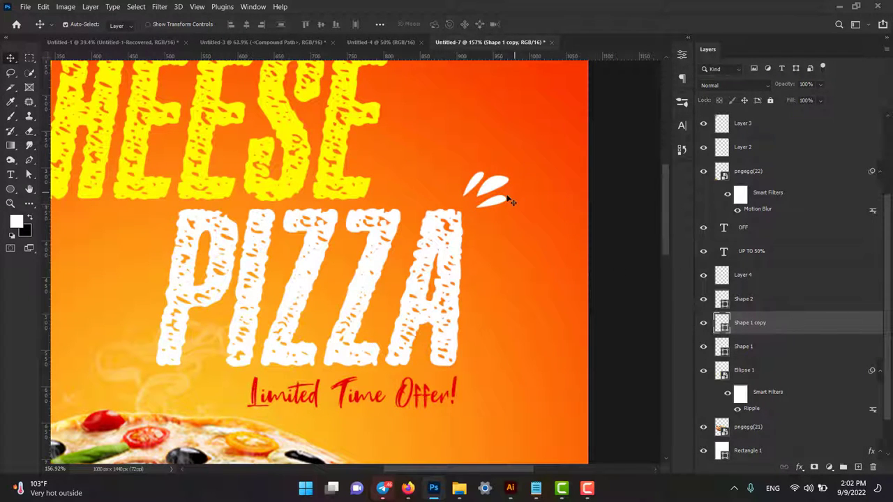
{"action": "left_click", "coordinate": [491, 204]}
{"action": "left_click", "coordinate": [498, 199]}
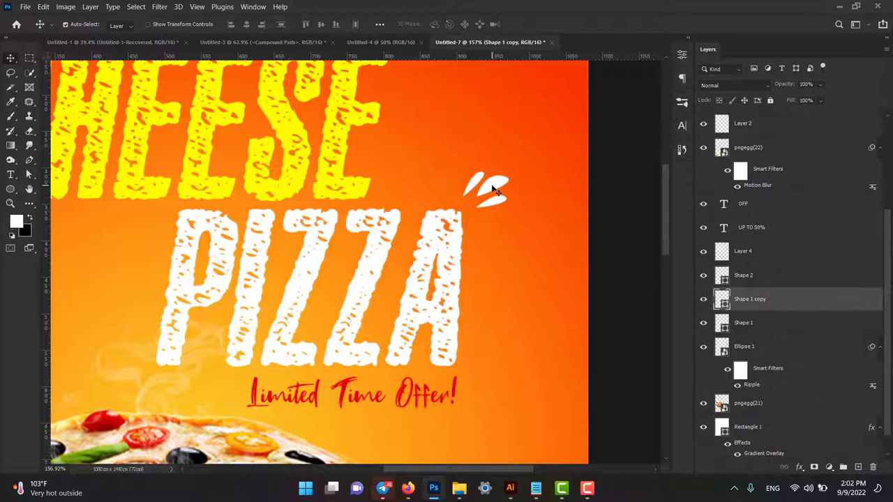
{"action": "left_click", "coordinate": [472, 185], "text": "shift"}
{"action": "key", "text": "ctrl+e"}
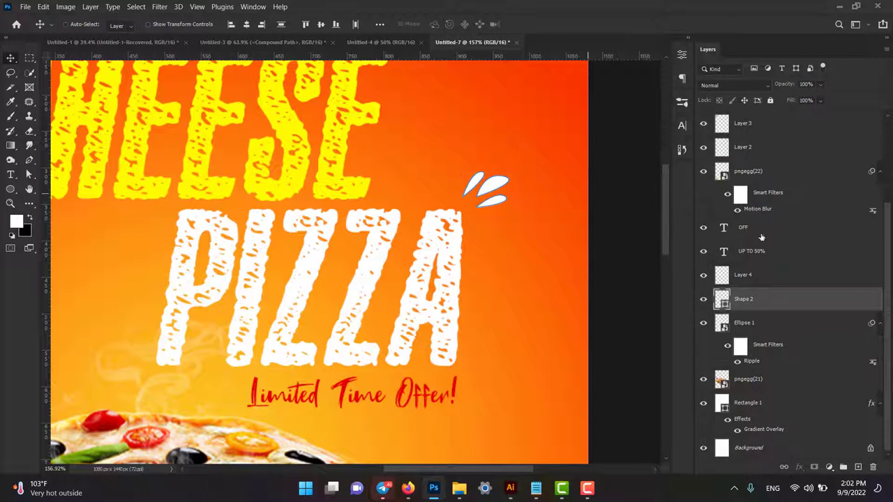
Step: Give the merged Shape 2 strokes a yellow Color Overlay layer style
{"action": "double_click", "coordinate": [752, 292]}
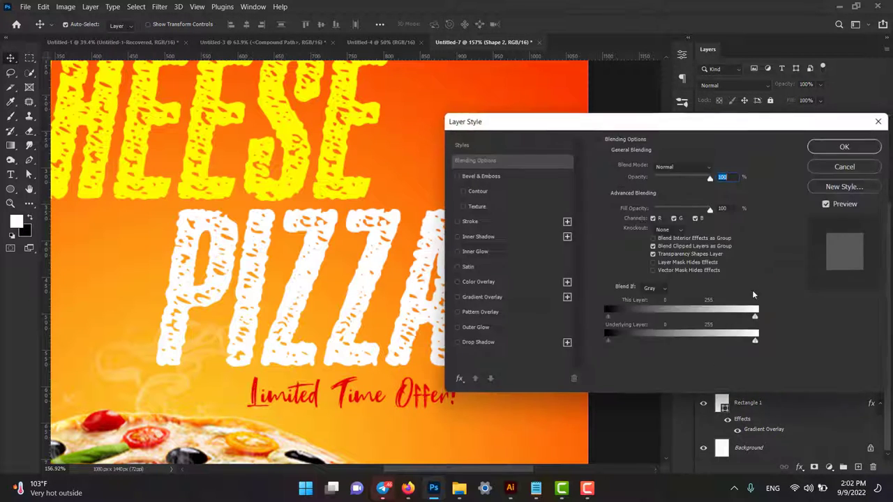
{"action": "left_click", "coordinate": [518, 281]}
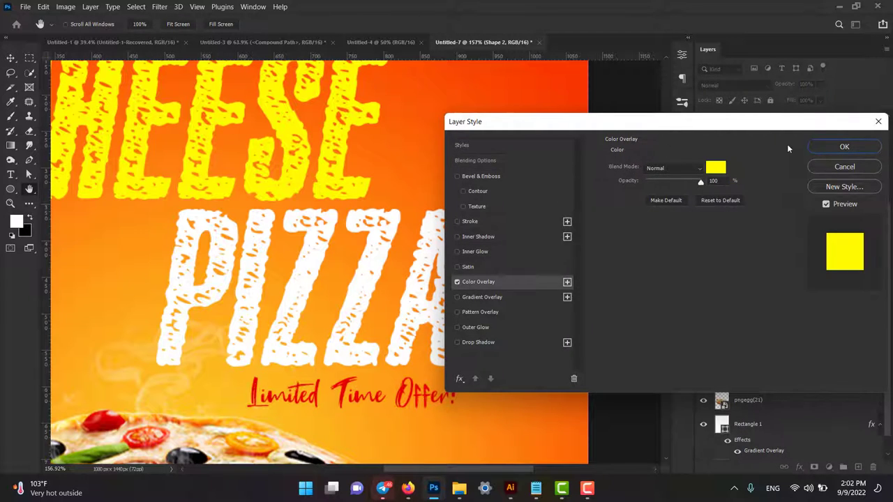
{"action": "left_click", "coordinate": [844, 146]}
{"action": "scroll", "coordinate": [523, 203], "scroll_direction": "down", "scroll_amount": 3}
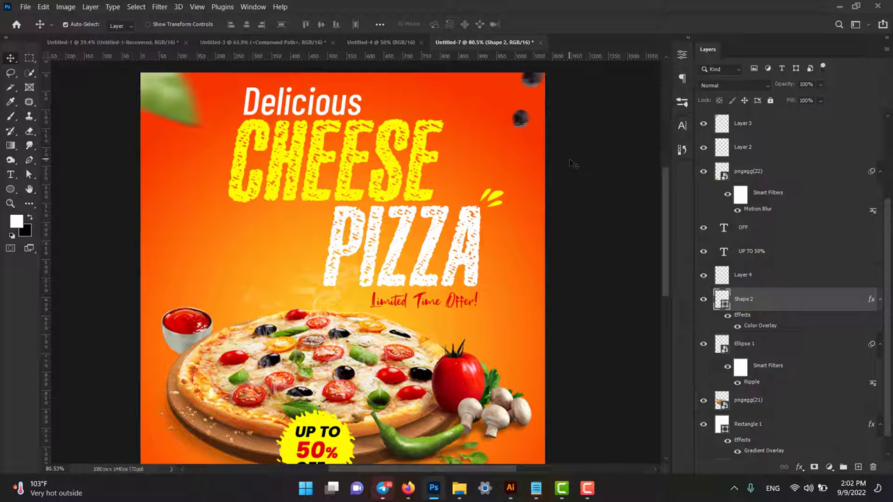
{"action": "scroll", "coordinate": [570, 163], "scroll_direction": "down", "scroll_amount": 2}
Step: Select Layer 3 at the top of the stack and pan the poster up slightly
{"action": "left_click", "coordinate": [800, 126]}
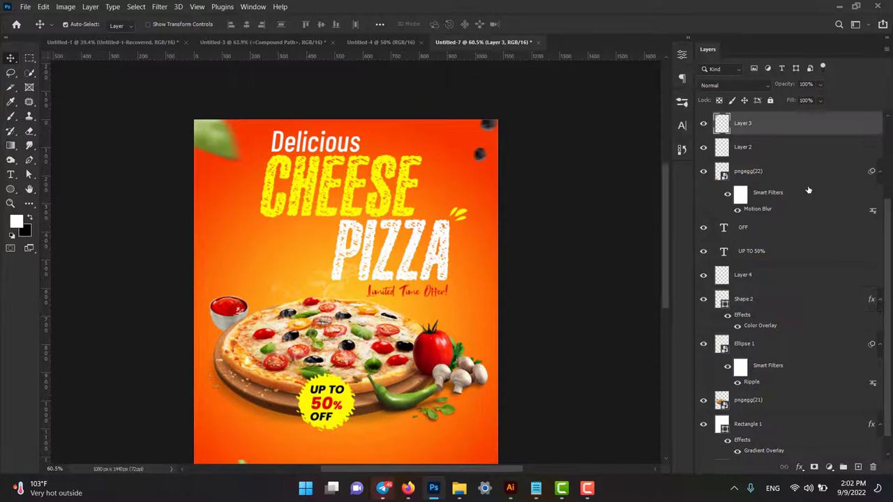
{"action": "key", "text": "h"}
{"action": "left_click_drag", "start_coordinate": [411, 316], "coordinate": [425, 270]}
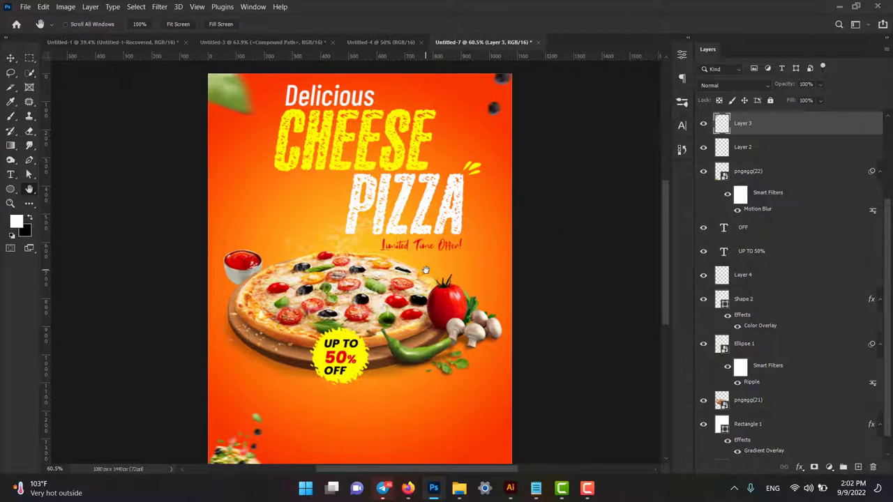
{"action": "scroll", "coordinate": [425, 269], "scroll_direction": "down", "scroll_amount": 1}
{"action": "left_click", "coordinate": [830, 467]}
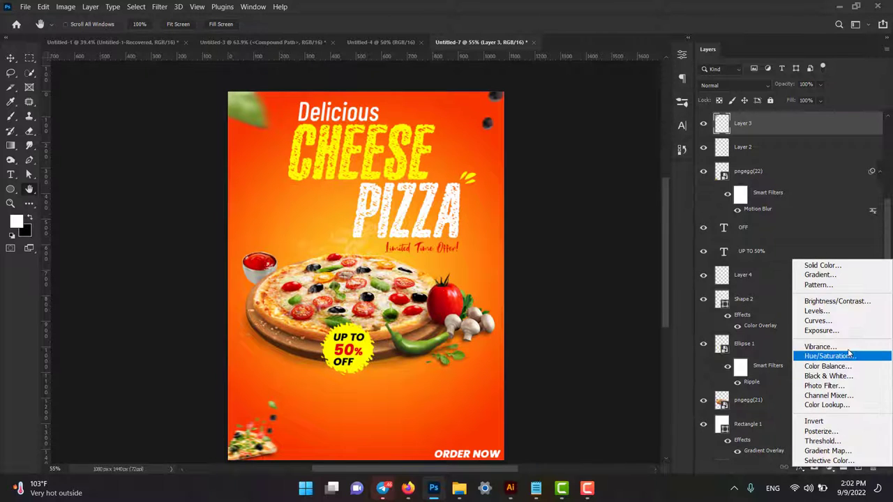
Step: Add a Hue/Saturation adjustment layer with Saturation raised to +23
{"action": "left_click", "coordinate": [849, 356]}
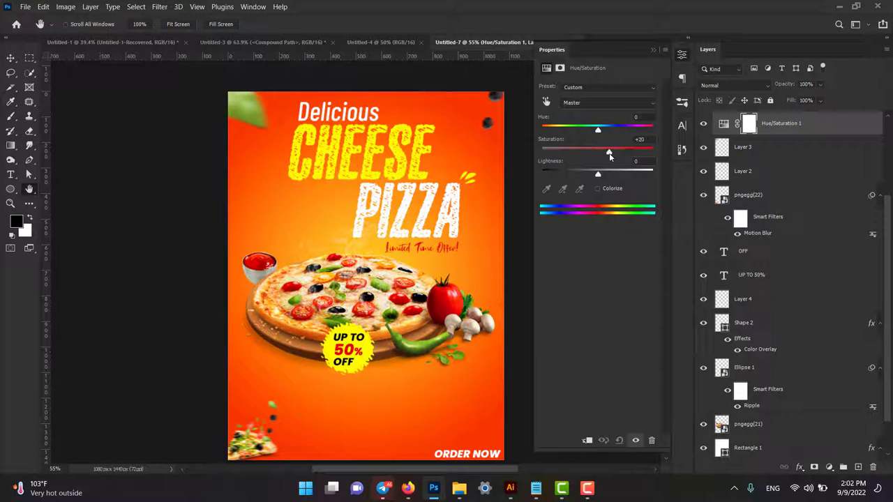
{"action": "left_click_drag", "start_coordinate": [609, 154], "coordinate": [610, 155]}
{"action": "left_click", "coordinate": [656, 51]}
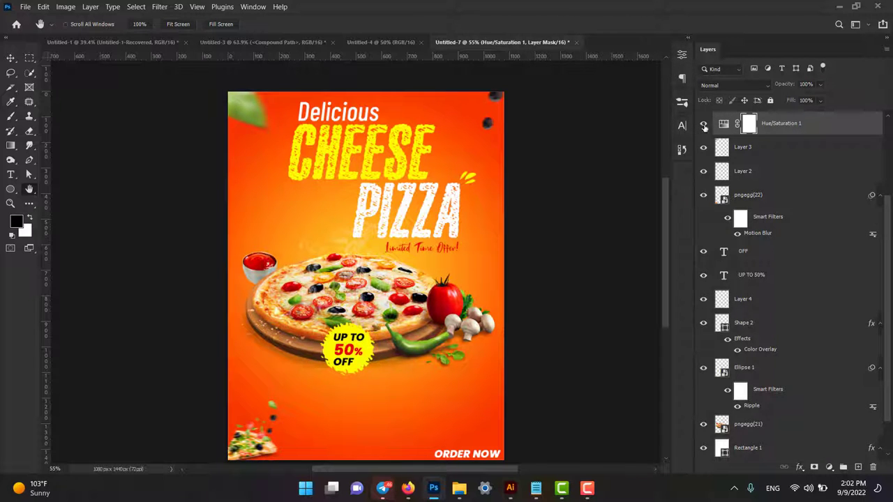
{"action": "scroll", "coordinate": [424, 305], "scroll_direction": "up", "scroll_amount": 1}
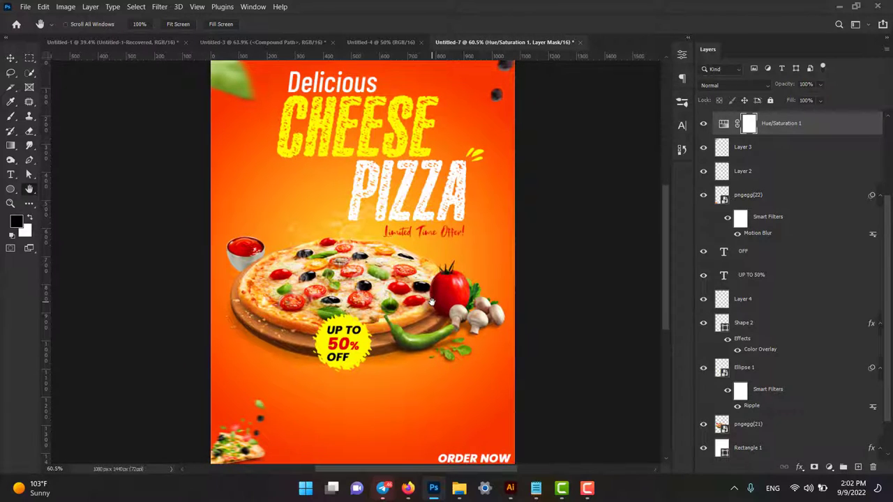